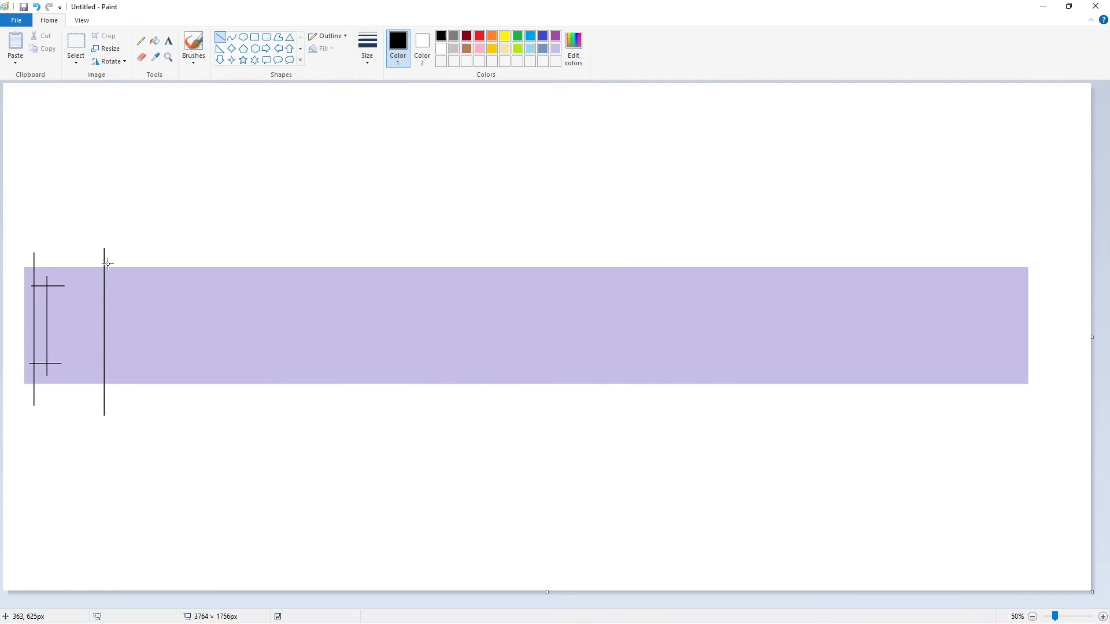
- Draw the m's first outer arch as a curve about 307 px wide, starting at the tall vertical line
{"action": "left_click", "coordinate": [232, 37]}
{"action": "left_click_drag", "start_coordinate": [105, 281], "coordinate": [193, 281]}
{"action": "left_click", "coordinate": [131, 255]}
{"action": "left_click", "coordinate": [173, 255]}
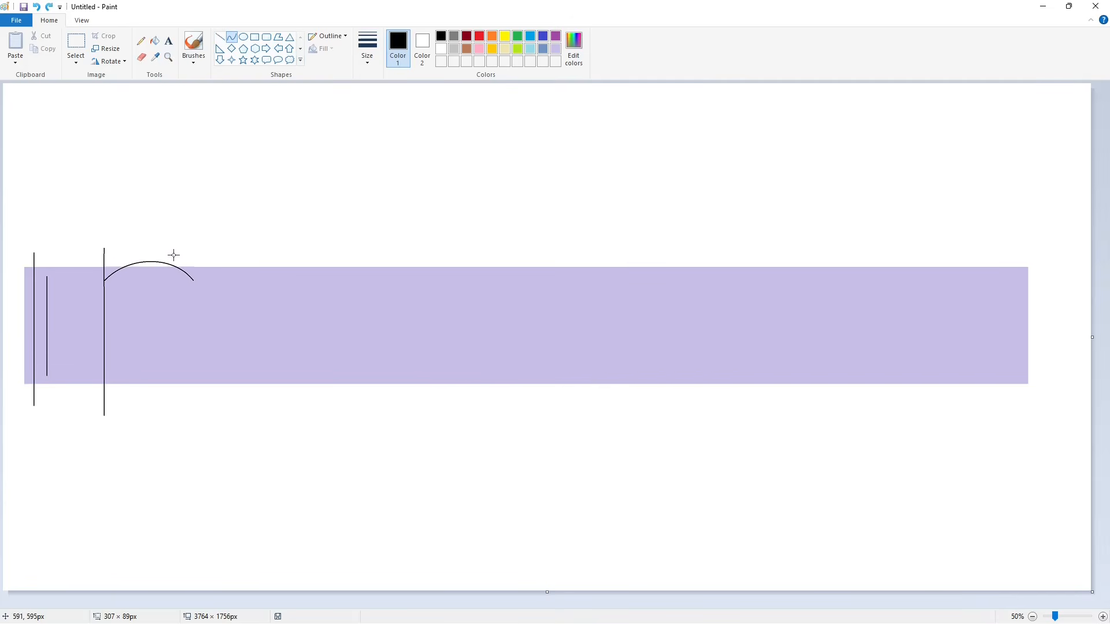
- Draw a smaller curved inner arch beneath the first outer arch, starting at the same vertical line
{"action": "left_click", "coordinate": [105, 283]}
{"action": "mouse_move", "coordinate": [112, 309]}
{"action": "left_mouse_down"}
{"action": "mouse_move", "coordinate": [143, 309]}
{"action": "mouse_move", "coordinate": [145, 412]}
{"action": "left_mouse_up"}
{"action": "left_click", "coordinate": [143, 283]}
{"action": "left_click", "coordinate": [227, 286]}
{"action": "left_click", "coordinate": [200, 337]}
{"action": "key", "text": "ctrl+z"}
- Draw vertical lines down from the right end of the first inner arch and along the second counter's left edge
{"action": "left_click", "coordinate": [220, 37]}
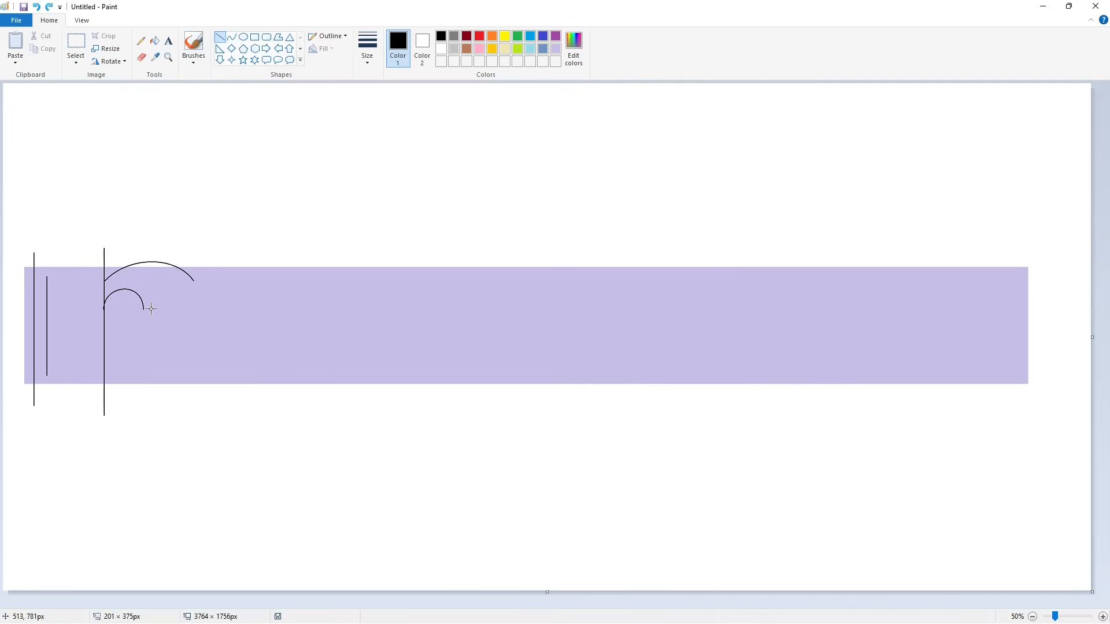
{"action": "left_click_drag", "start_coordinate": [143, 302], "coordinate": [143, 416]}
{"action": "left_click", "coordinate": [181, 361]}
{"action": "left_click_drag", "start_coordinate": [202, 291], "coordinate": [202, 408]}
- Draw the m's second inner arch and its wider outer arch as curves continuing from the first hump
{"action": "left_click", "coordinate": [231, 37]}
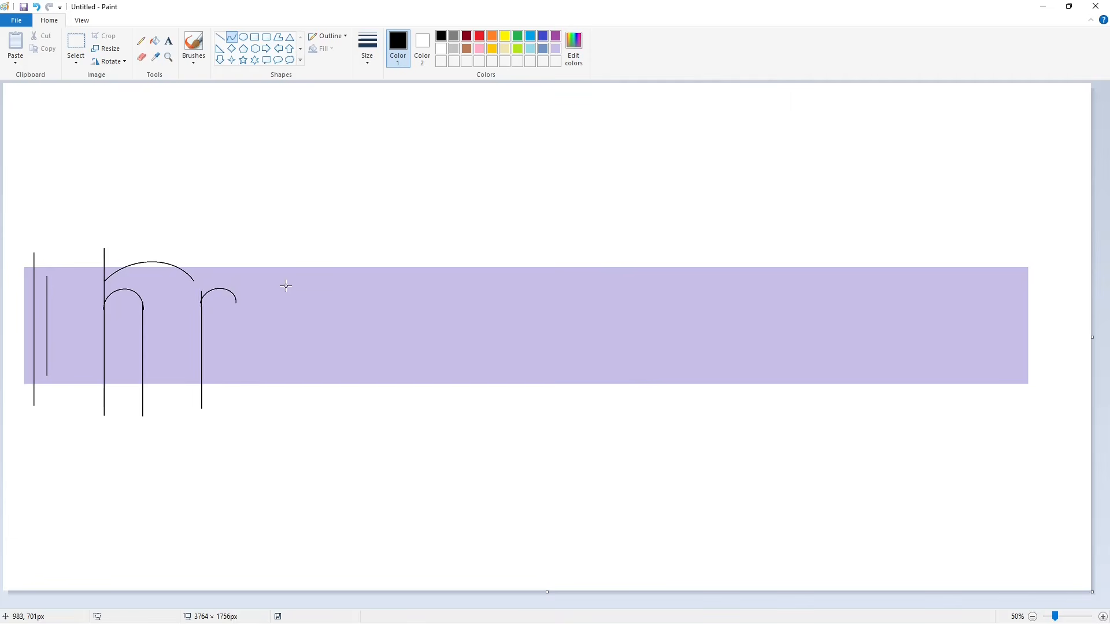
{"action": "left_click_drag", "start_coordinate": [194, 281], "coordinate": [293, 293]}
{"action": "left_click", "coordinate": [216, 259]}
{"action": "left_click", "coordinate": [280, 252]}
- Draw vertical lines about 315 px and 371 px long down from the right ends of the second inner and outer arches
{"action": "left_click", "coordinate": [220, 37]}
{"action": "left_click", "coordinate": [1074, 616]}
{"action": "left_click_drag", "start_coordinate": [470, 263], "coordinate": [470, 444]}
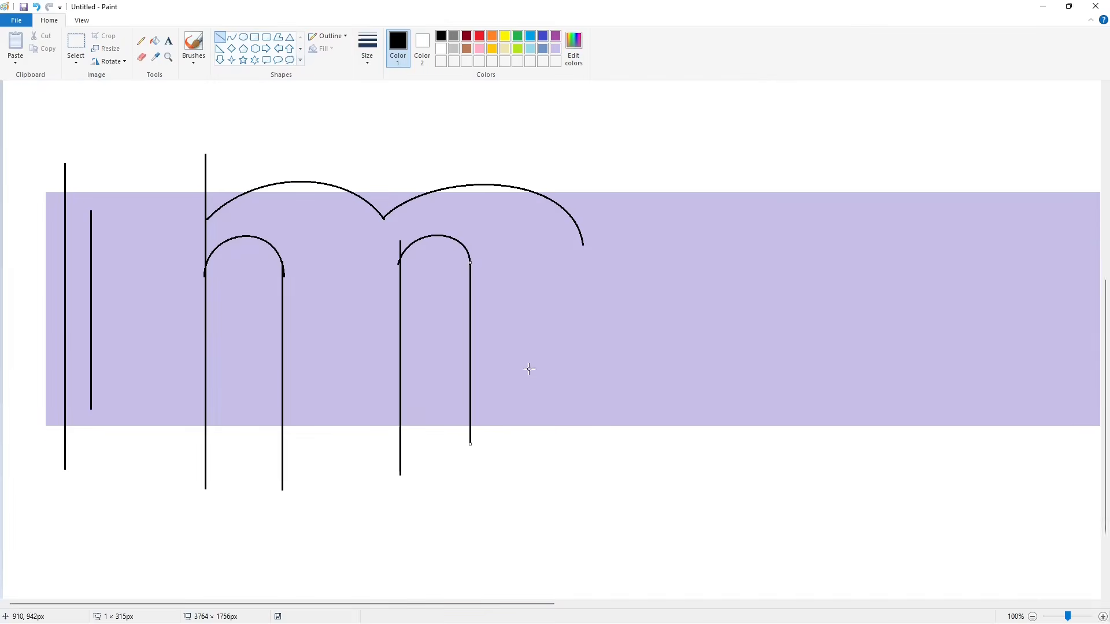
{"action": "scroll", "coordinate": [528, 369], "scroll_direction": "up", "scroll_amount": 4}
{"action": "scroll", "coordinate": [528, 369], "scroll_direction": "down", "scroll_amount": 4}
{"action": "left_click_drag", "start_coordinate": [583, 244], "coordinate": [582, 458]}
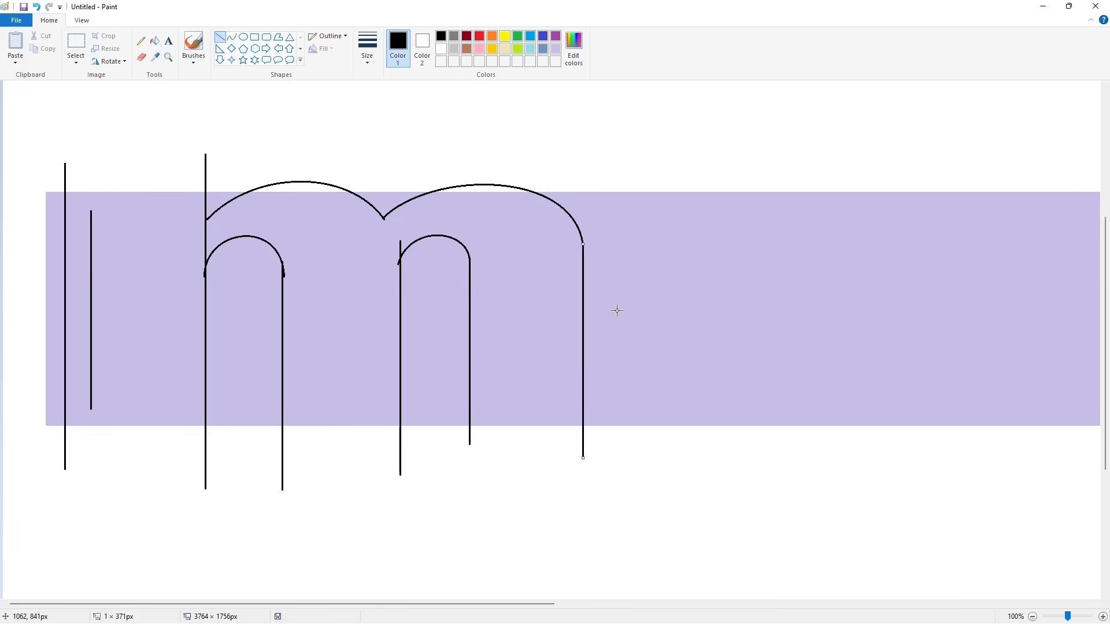
{"action": "scroll", "coordinate": [594, 354], "scroll_direction": "down", "scroll_amount": 1}
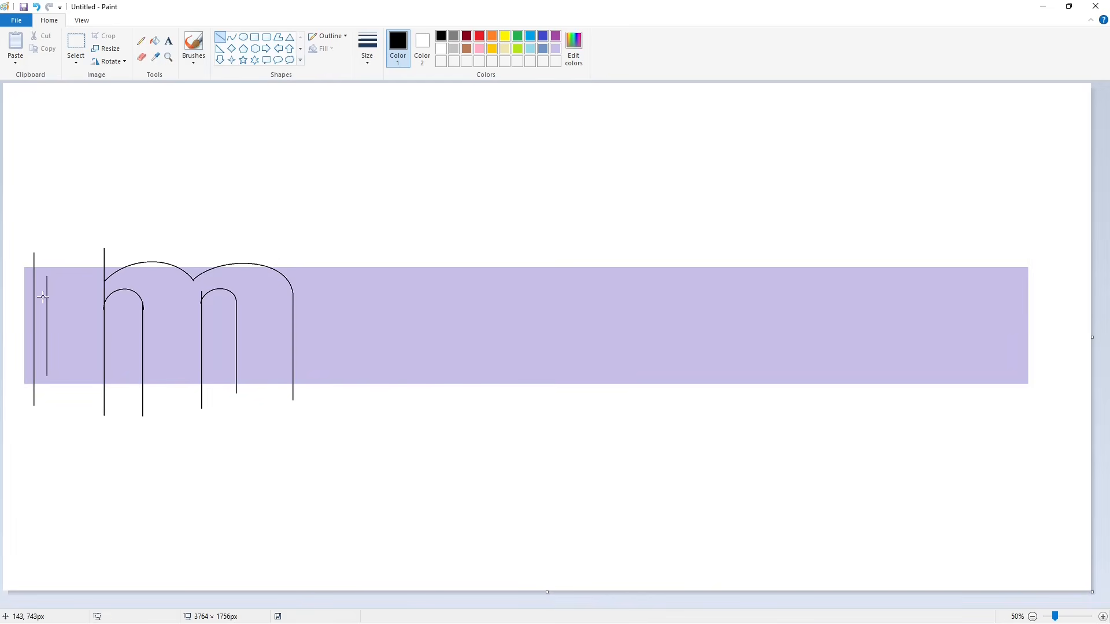
- Draw a horizontal guide across all the stems for the serif tops and short vertical lines marking the serif ends
{"action": "left_click_drag", "start_coordinate": [28, 364], "coordinate": [322, 364]}
{"action": "left_click_drag", "start_coordinate": [118, 354], "coordinate": [118, 410]}
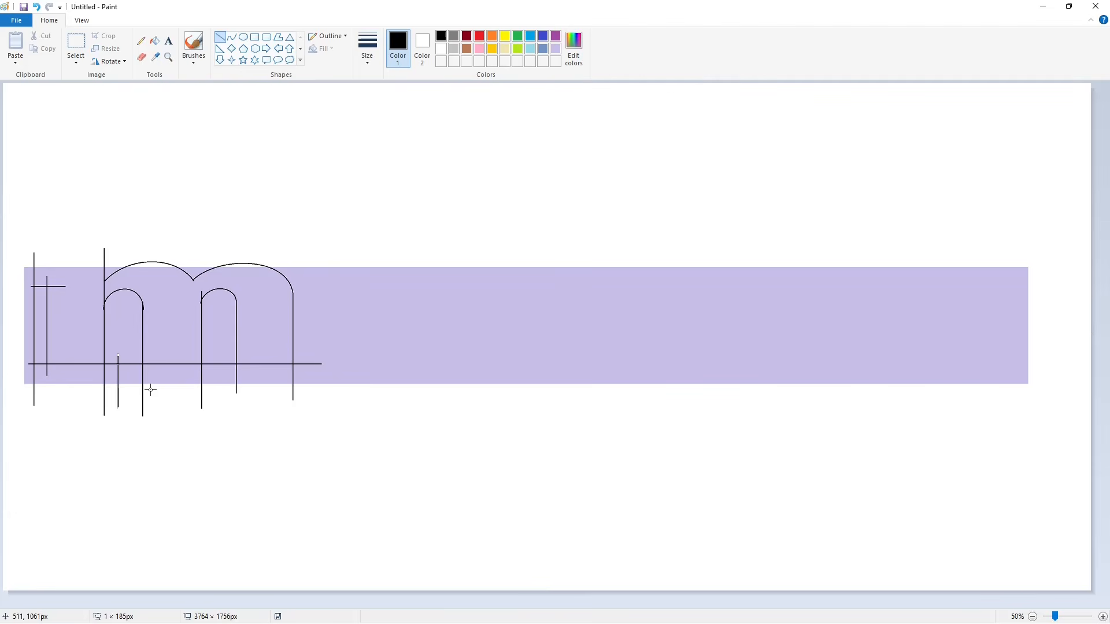
{"action": "left_click_drag", "start_coordinate": [126, 354], "coordinate": [125, 393]}
{"action": "left_click_drag", "start_coordinate": [214, 354], "coordinate": [220, 403]}
{"action": "left_click_drag", "start_coordinate": [307, 358], "coordinate": [307, 397]}
{"action": "left_click", "coordinate": [371, 373]}
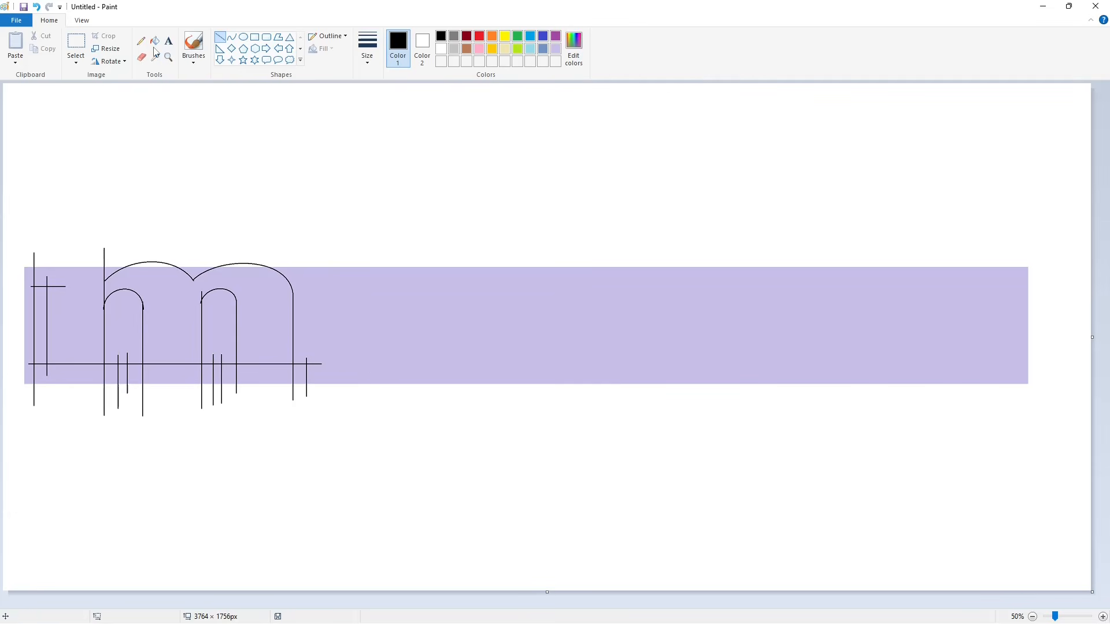
- Fill the stems, arches and serifs of the m with black
{"action": "left_click", "coordinate": [155, 42]}
{"action": "left_click", "coordinate": [78, 315]}
{"action": "left_click", "coordinate": [163, 312]}
{"action": "left_click", "coordinate": [243, 265]}
{"action": "left_click", "coordinate": [160, 264]}
{"action": "left_click", "coordinate": [87, 374]}
{"action": "left_click", "coordinate": [111, 374]}
{"action": "left_click", "coordinate": [134, 374]}
{"action": "left_click", "coordinate": [174, 374]}
{"action": "left_click", "coordinate": [207, 374]}
{"action": "left_click", "coordinate": [258, 374]}
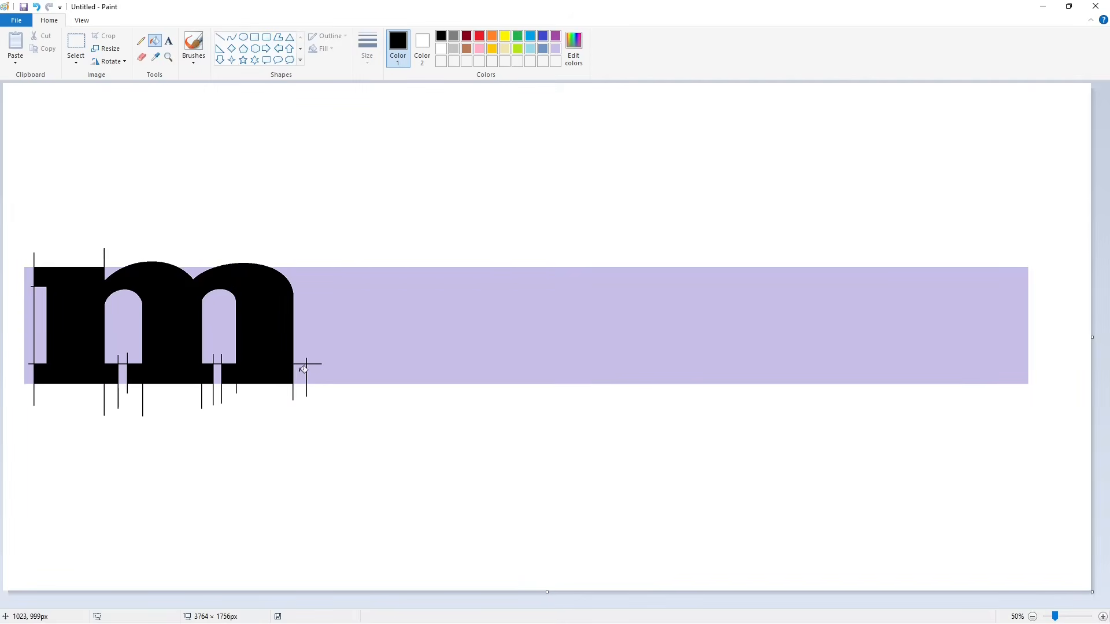
{"action": "left_click", "coordinate": [299, 374]}
- Fill the counters, serif gaps, left notch and the wedges above the arches of the m with white
{"action": "left_click", "coordinate": [38, 312]}
{"action": "key", "text": "ctrl+z"}
{"action": "left_click", "coordinate": [441, 48]}
{"action": "left_click", "coordinate": [114, 275]}
{"action": "left_click", "coordinate": [187, 270]}
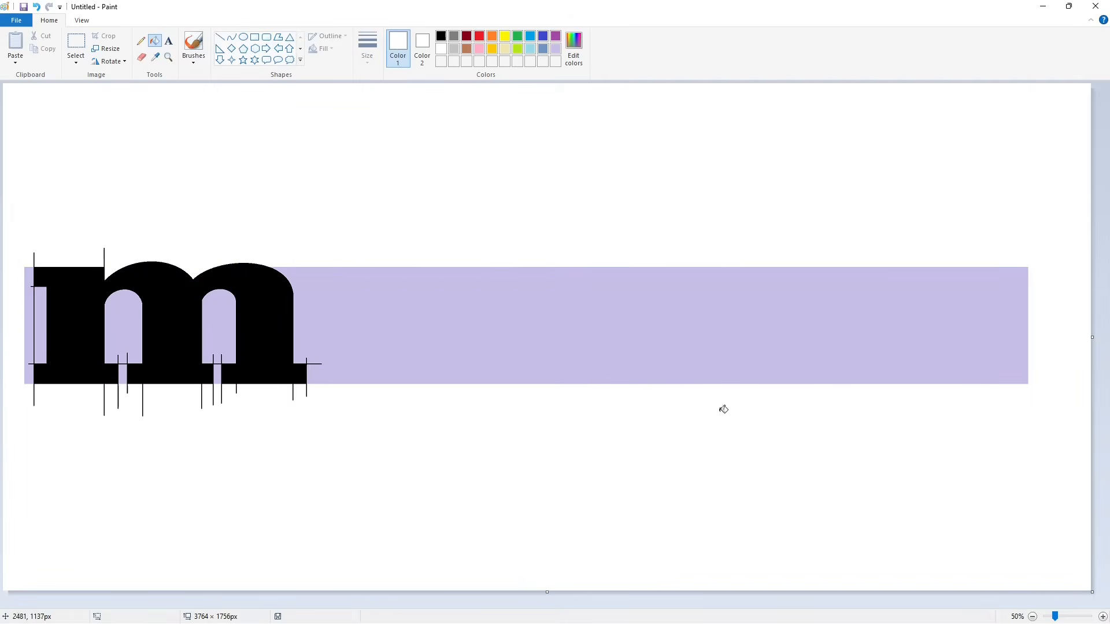
{"action": "left_click", "coordinate": [1102, 617]}
{"action": "left_click", "coordinate": [78, 306]}
{"action": "left_click", "coordinate": [55, 307]}
{"action": "left_click", "coordinate": [252, 308]}
{"action": "left_click", "coordinate": [448, 348]}
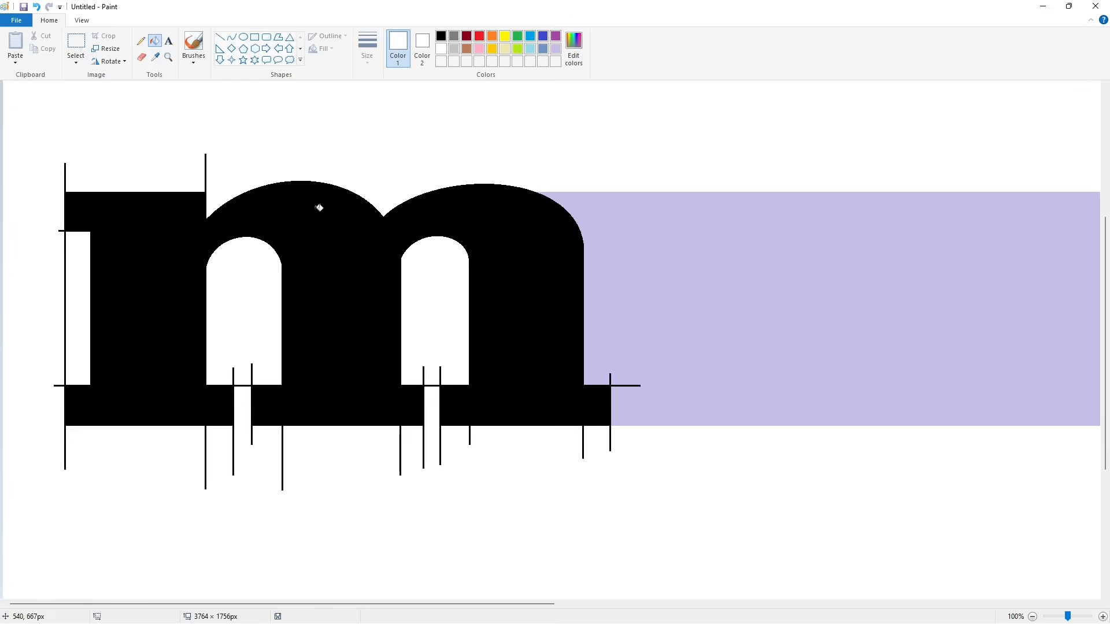
- Separate the protruding guide lines from the m's outer edges with white lines and fill the loose stubs white
{"action": "left_click", "coordinate": [219, 36]}
{"action": "left_click_drag", "start_coordinate": [54, 428], "coordinate": [642, 428]}
{"action": "left_click_drag", "start_coordinate": [62, 218], "coordinate": [62, 406]}
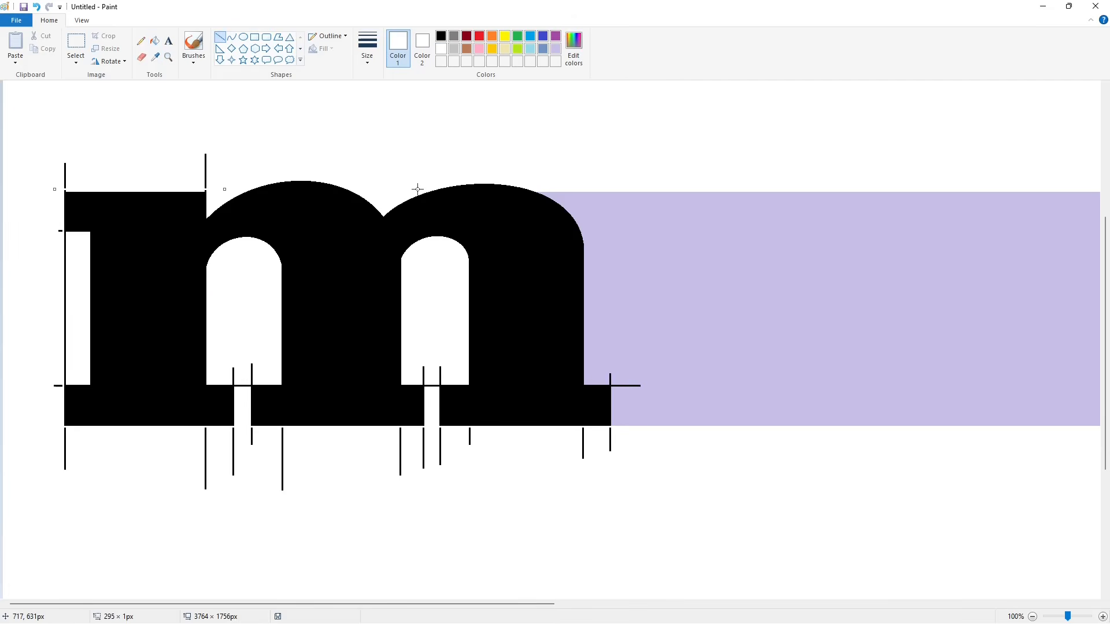
{"action": "left_click", "coordinate": [355, 273]}
{"action": "left_click_drag", "start_coordinate": [417, 381], "coordinate": [447, 382]}
{"action": "left_click", "coordinate": [153, 41]}
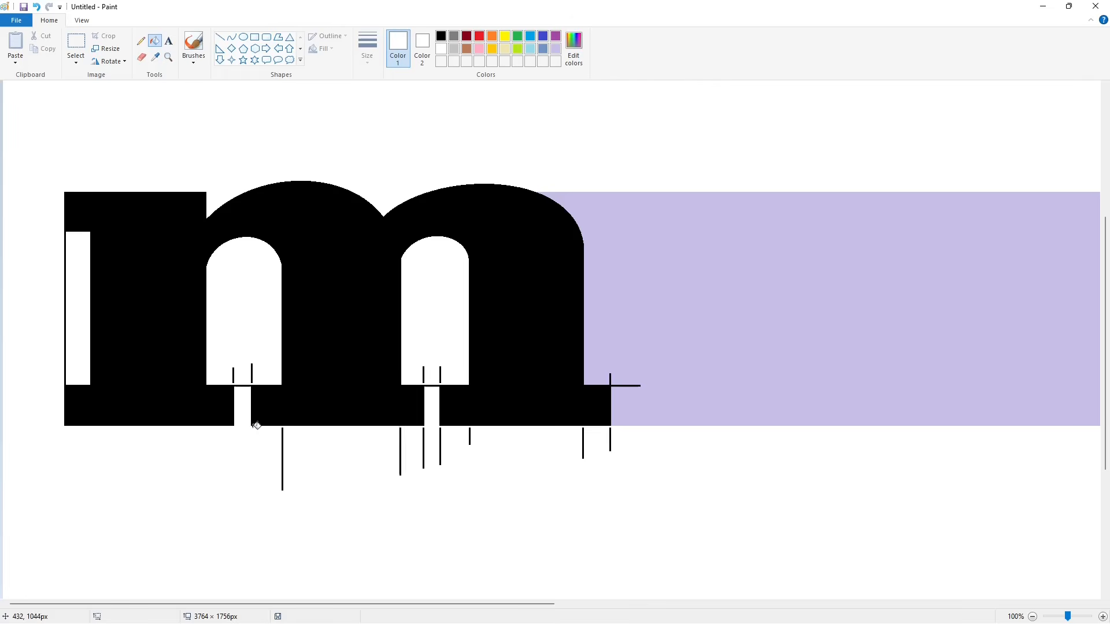
{"action": "left_click", "coordinate": [282, 437]}
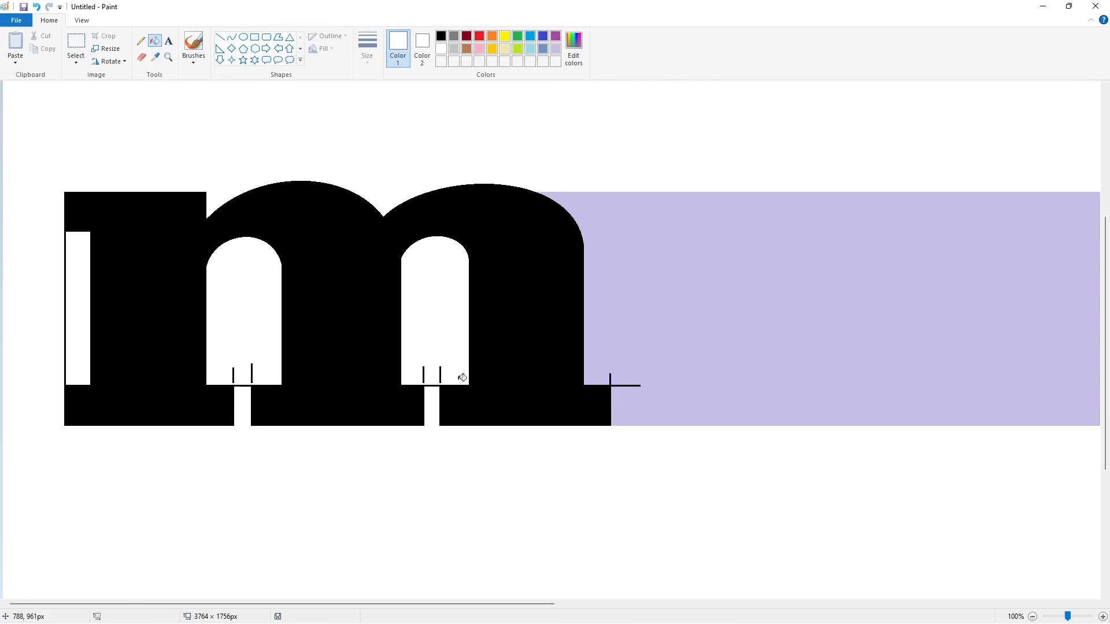
- Cover the guide marks inside the counters with white lines and those beside the right serif with lavender
{"action": "left_click", "coordinate": [220, 37]}
{"action": "mouse_move", "coordinate": [237, 380]}
{"action": "left_mouse_down"}
{"action": "mouse_move", "coordinate": [237, 395]}
{"action": "mouse_move", "coordinate": [321, 376]}
{"action": "left_mouse_up"}
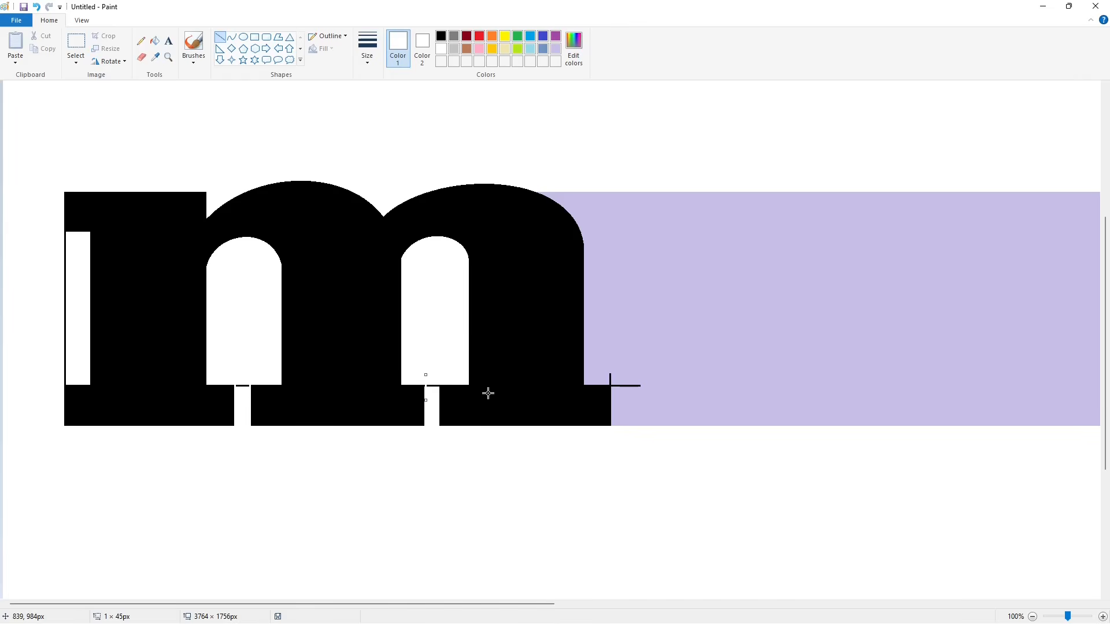
{"action": "left_click_drag", "start_coordinate": [435, 379], "coordinate": [435, 396]}
{"action": "left_click", "coordinate": [178, 369]}
{"action": "left_click", "coordinate": [555, 49]}
{"action": "left_click", "coordinate": [155, 41]}
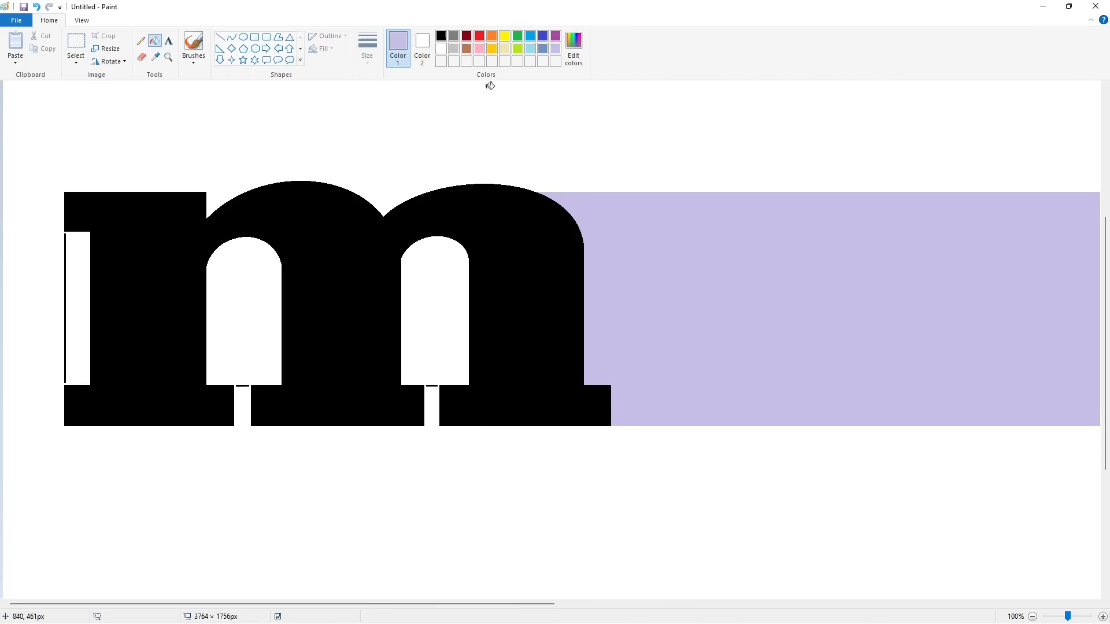
- Fill the remaining line fragments above the serif gaps and along the left notch with white
{"action": "left_click", "coordinate": [441, 49]}
{"action": "left_click", "coordinate": [432, 385]}
{"action": "left_click", "coordinate": [65, 328]}
{"action": "left_click", "coordinate": [1032, 617]}
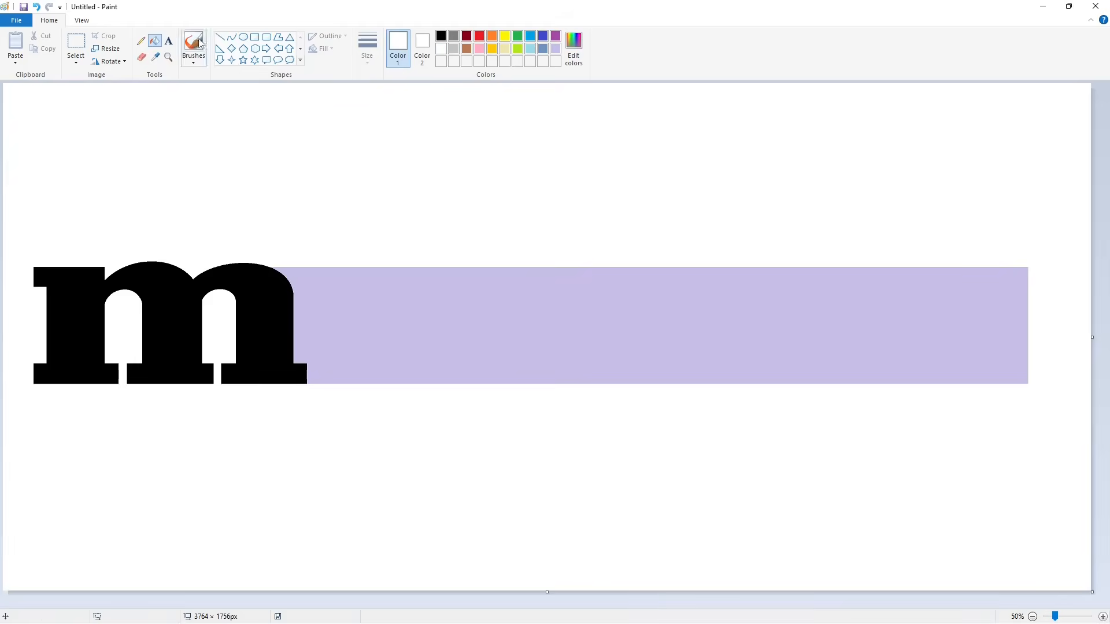
- Recolor the m purple and draw a small black-outlined circle about 53 × 57 px at the left notch
{"action": "left_click", "coordinate": [556, 36]}
{"action": "left_click", "coordinate": [177, 282]}
{"action": "left_click", "coordinate": [244, 37]}
{"action": "left_click", "coordinate": [441, 37]}
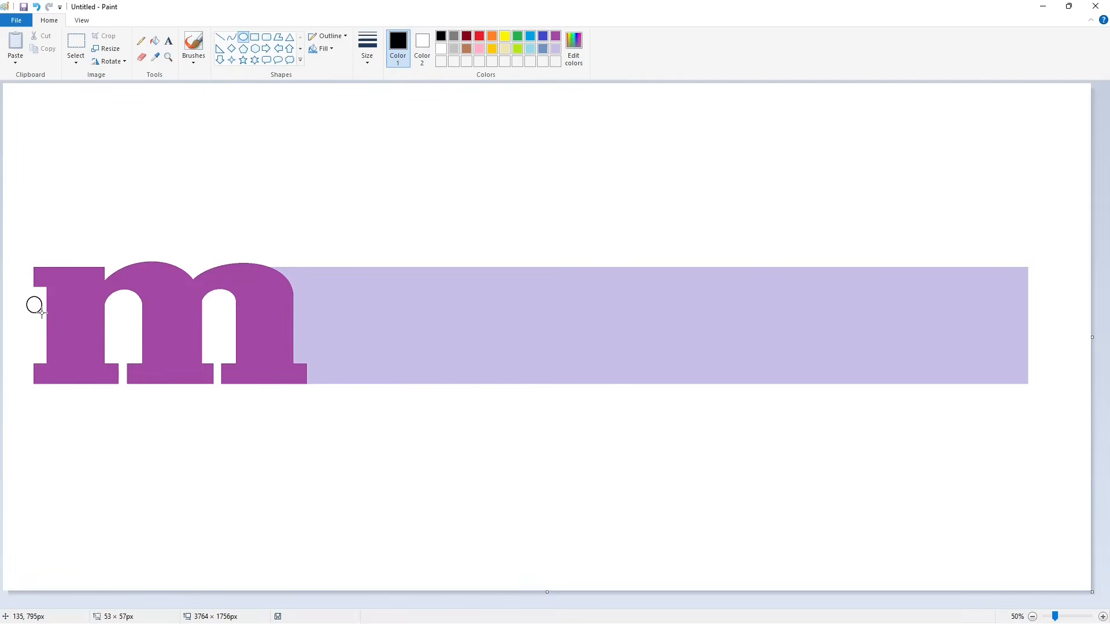
- Copy the small circle and fit a transparent copy into the upper inner corner of the left notch
{"action": "left_click", "coordinate": [1102, 617]}
{"action": "left_click", "coordinate": [75, 42]}
{"action": "left_click_drag", "start_coordinate": [40, 244], "coordinate": [85, 311]}
{"action": "key", "text": "ctrl+c"}
{"action": "key", "text": "ctrl+v"}
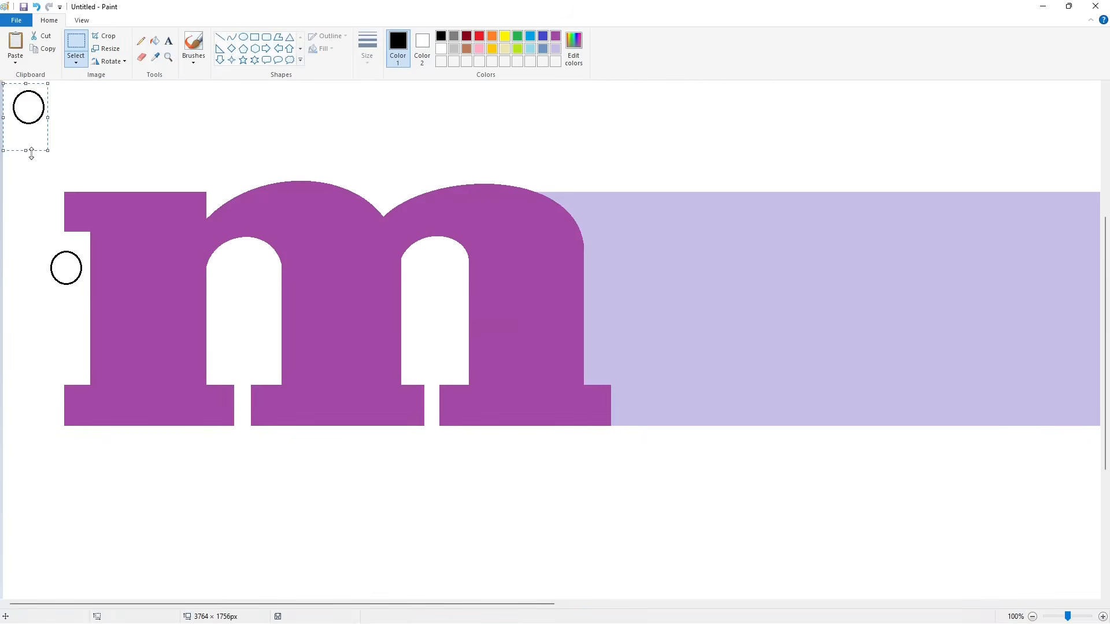
{"action": "left_click", "coordinate": [76, 60]}
{"action": "left_click_drag", "start_coordinate": [29, 124], "coordinate": [68, 252]}
{"action": "left_click", "coordinate": [115, 167]}
{"action": "key", "text": "Right"}
{"action": "key", "text": "Right"}
{"action": "key", "text": "Right"}
{"action": "key", "text": "Right"}
{"action": "key", "text": "Right"}
{"action": "key", "text": "Right"}
{"action": "key", "text": "Right"}
{"action": "key", "text": "Right"}
- Round the notch's upper corner by filling outside the circle with purple and painting the circle outlines white
{"action": "left_click", "coordinate": [155, 41]}
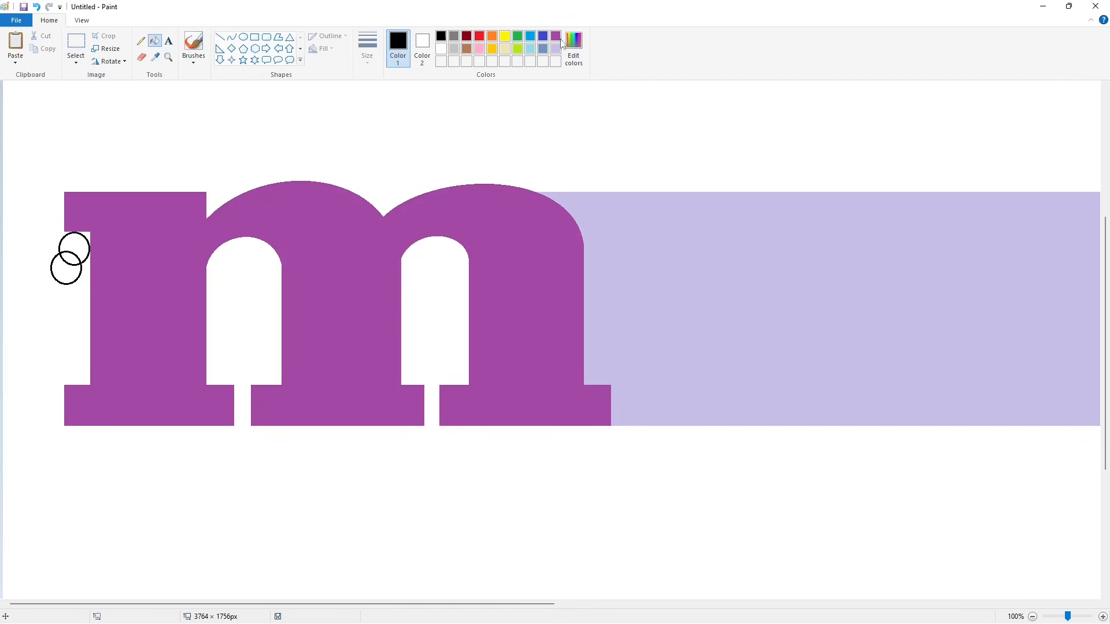
{"action": "left_click", "coordinate": [555, 37]}
{"action": "left_click", "coordinate": [87, 236]}
{"action": "left_click", "coordinate": [441, 49]}
{"action": "left_click", "coordinate": [73, 263]}
{"action": "scroll", "coordinate": [558, 412], "scroll_direction": "down", "scroll_amount": 1, "text": "ctrl"}
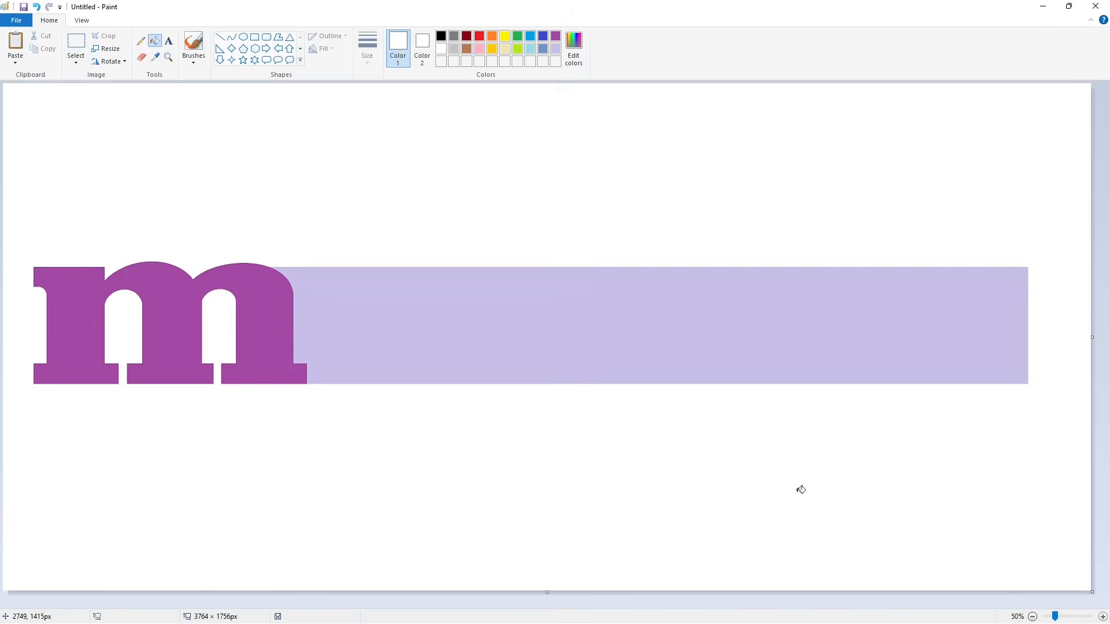
- Paste a copy of the small circle into the lower inner corner of the left notch
{"action": "scroll", "coordinate": [661, 481], "scroll_direction": "up", "scroll_amount": 1, "text": "ctrl"}
{"action": "scroll", "coordinate": [660, 481], "scroll_direction": "down", "scroll_amount": 3}
{"action": "key", "text": "ctrl+v"}
{"action": "left_click_drag", "start_coordinate": [29, 107], "coordinate": [73, 367]}
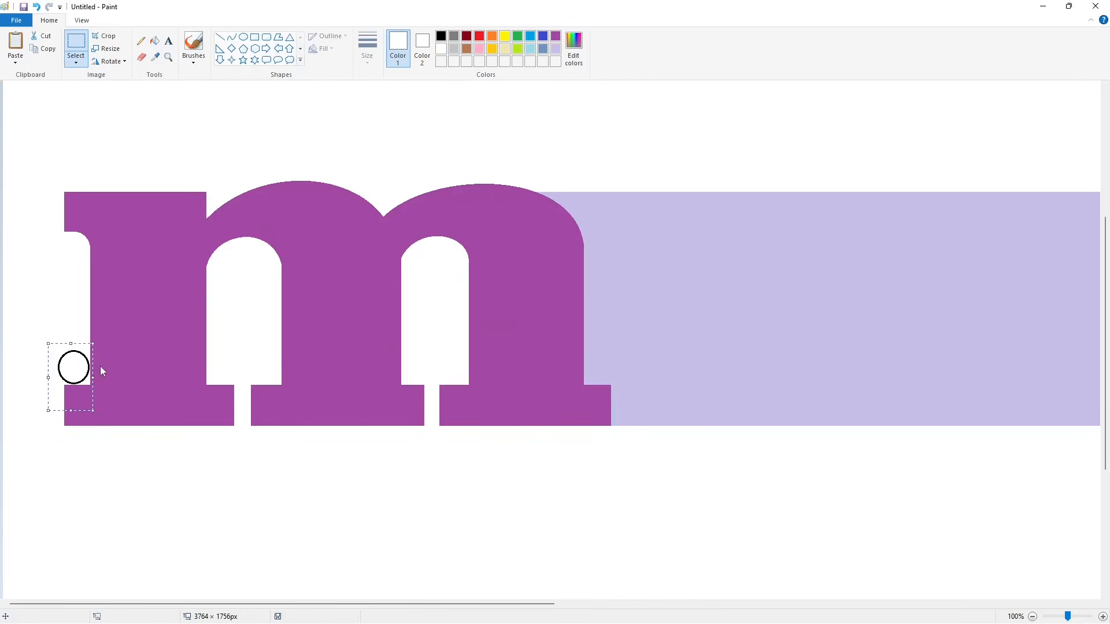
{"action": "left_click", "coordinate": [99, 365]}
- Paste another circle and fit it into the lower left corner of the first counter
{"action": "key", "text": "ctrl+v"}
{"action": "left_click_drag", "start_coordinate": [29, 108], "coordinate": [225, 367]}
{"action": "key", "text": "Left"}
{"action": "key", "text": "Left"}
{"action": "key", "text": "Left"}
{"action": "key", "text": "Left"}
{"action": "key", "text": "Left"}
{"action": "key", "text": "Left"}
{"action": "left_click", "coordinate": [376, 341]}
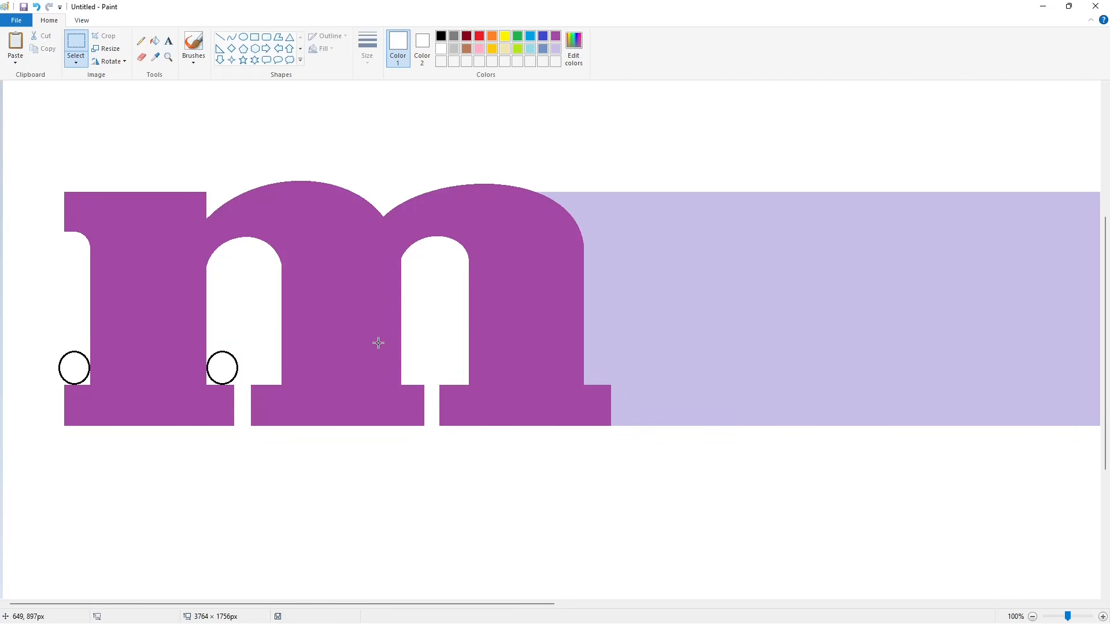
- Paste another circle and fit it into the lower right corner of the first counter
{"action": "key", "text": "ctrl+v"}
{"action": "left_click_drag", "start_coordinate": [33, 113], "coordinate": [252, 373]}
{"action": "key", "text": "Right"}
{"action": "key", "text": "Right"}
{"action": "key", "text": "Right"}
{"action": "key", "text": "Right"}
{"action": "key", "text": "Right"}
- Paste a circle into the lower left corner of the second counter
{"action": "key", "text": "ctrl+v"}
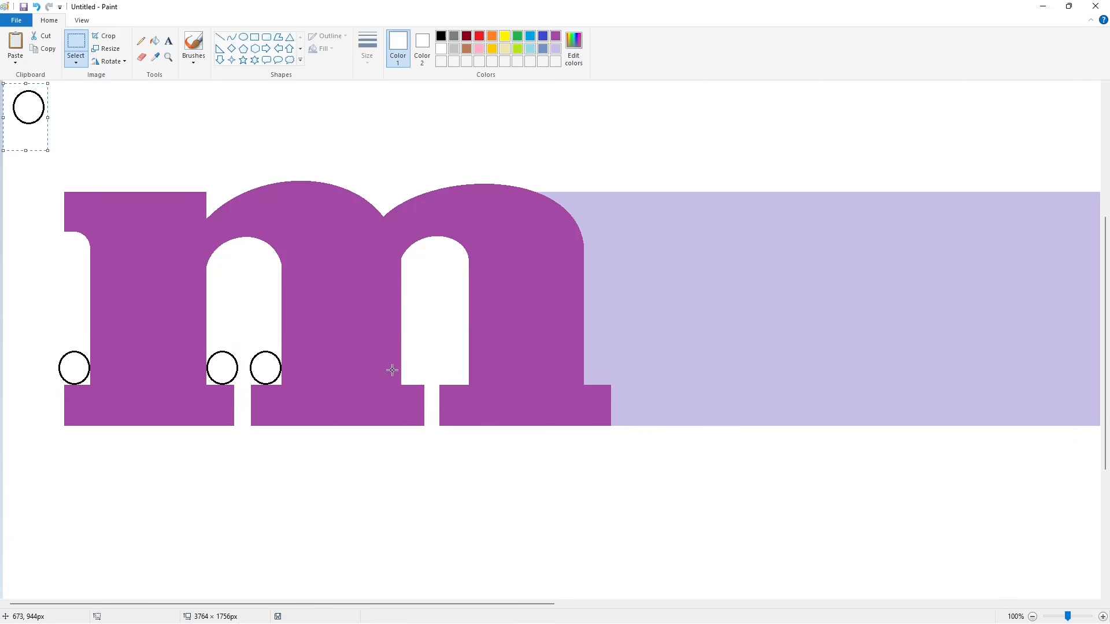
{"action": "left_click_drag", "start_coordinate": [27, 106], "coordinate": [414, 366]}
{"action": "left_click", "coordinate": [565, 370]}
- Paste a circle and fit it into the lower right corner of the second counter
{"action": "key", "text": "ctrl+v"}
{"action": "left_click_drag", "start_coordinate": [32, 109], "coordinate": [455, 367]}
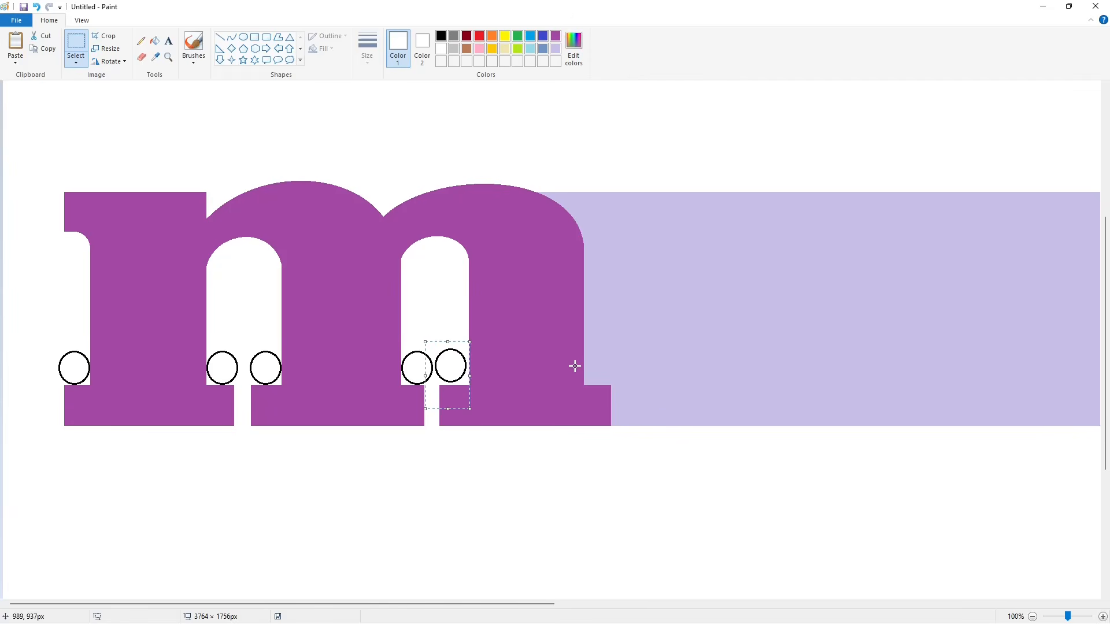
{"action": "key", "text": "Down"}
{"action": "key", "text": "Down"}
{"action": "key", "text": "Down"}
{"action": "key", "text": "Down"}
{"action": "key", "text": "Right"}
{"action": "key", "text": "Right"}
{"action": "key", "text": "Right"}
{"action": "left_click", "coordinate": [574, 366]}
- Paste a circle and fit it into the corner between the right stem and its outer serif
{"action": "key", "text": "ctrl+v"}
{"action": "left_click_drag", "start_coordinate": [27, 107], "coordinate": [607, 367]}
{"action": "key", "text": "Left"}
{"action": "key", "text": "Left"}
{"action": "key", "text": "Left"}
{"action": "key", "text": "Left"}
{"action": "key", "text": "Left"}
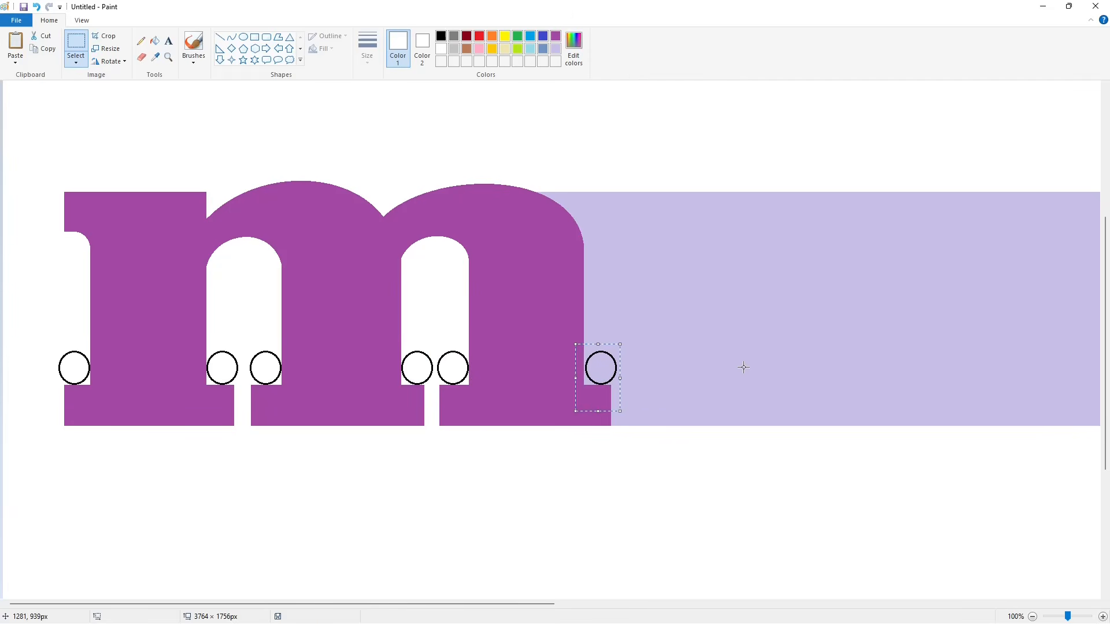
{"action": "left_click", "coordinate": [743, 366]}
- Round the serif corners by filling them purple and recoloring the circle outlines white, or lavender at the right serif
{"action": "left_click", "coordinate": [155, 41]}
{"action": "left_click", "coordinate": [556, 36]}
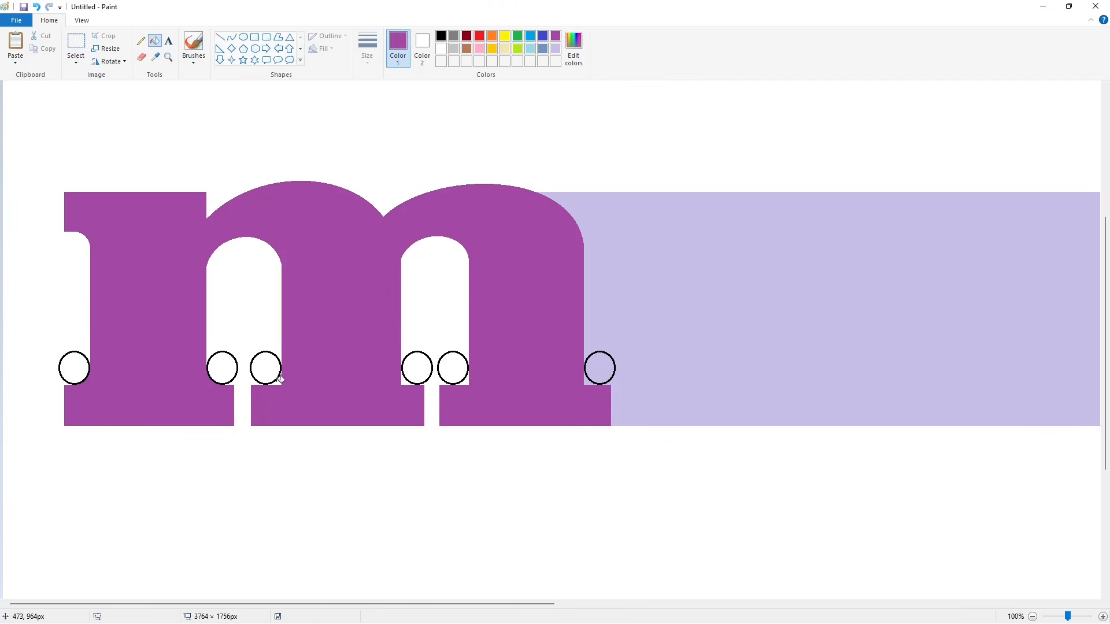
{"action": "left_click", "coordinate": [74, 352]}
{"action": "left_click", "coordinate": [223, 353]}
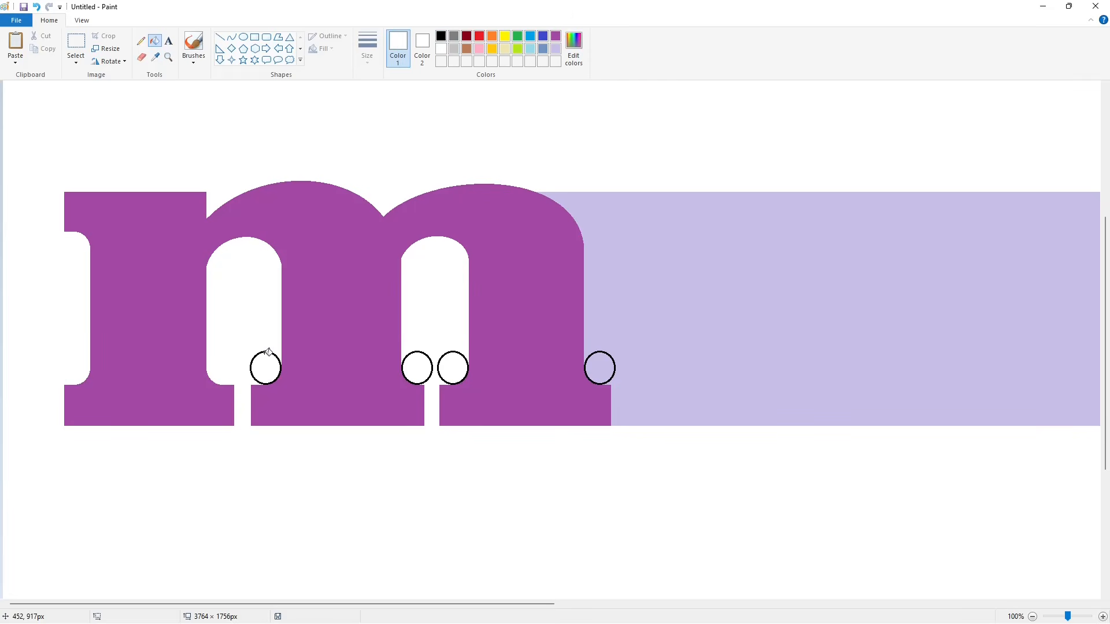
{"action": "left_click", "coordinate": [265, 353]}
{"action": "left_click", "coordinate": [416, 352]}
{"action": "left_click", "coordinate": [453, 353]}
{"action": "left_click", "coordinate": [556, 49]}
{"action": "left_click", "coordinate": [615, 362]}
- Recolor the m black and draw a lavender line to clean up the outer edge of its right arch
{"action": "left_click", "coordinate": [441, 35]}
{"action": "left_click", "coordinate": [495, 223]}
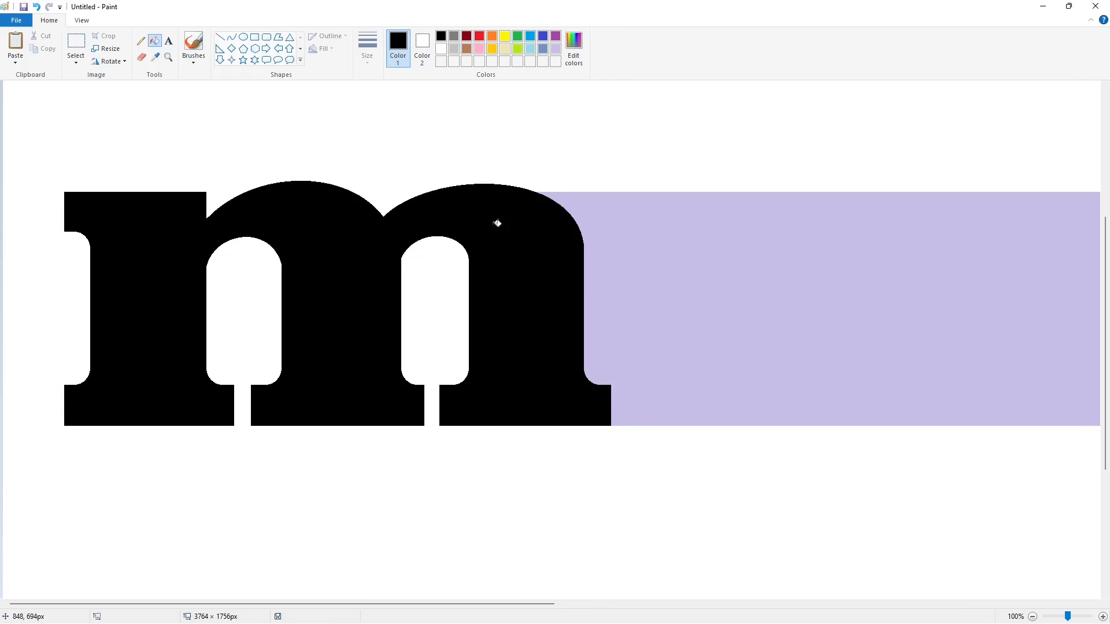
{"action": "left_click", "coordinate": [220, 36]}
{"action": "left_click", "coordinate": [556, 48]}
{"action": "left_click_drag", "start_coordinate": [577, 210], "coordinate": [586, 297]}
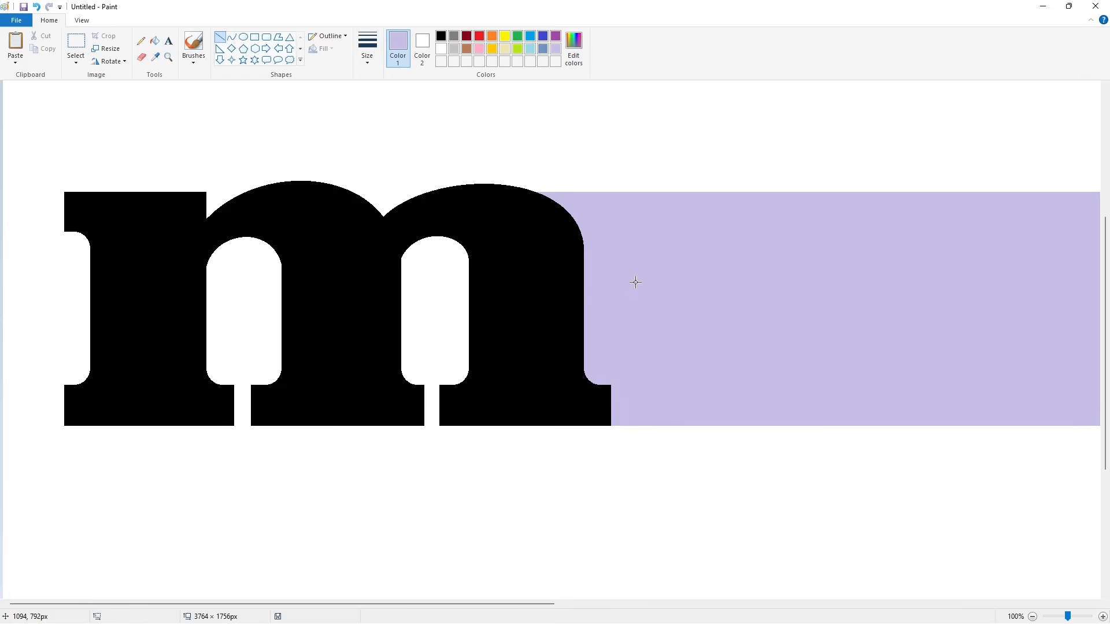
- Draw a black-outlined ellipse about 415 × 439 px over the lavender band, just right of the m
{"action": "left_click", "coordinate": [1033, 617]}
{"action": "left_click", "coordinate": [244, 37]}
{"action": "left_click", "coordinate": [441, 36]}
{"action": "left_click", "coordinate": [367, 49]}
{"action": "left_click", "coordinate": [393, 104]}
{"action": "left_click_drag", "start_coordinate": [310, 264], "coordinate": [430, 391]}
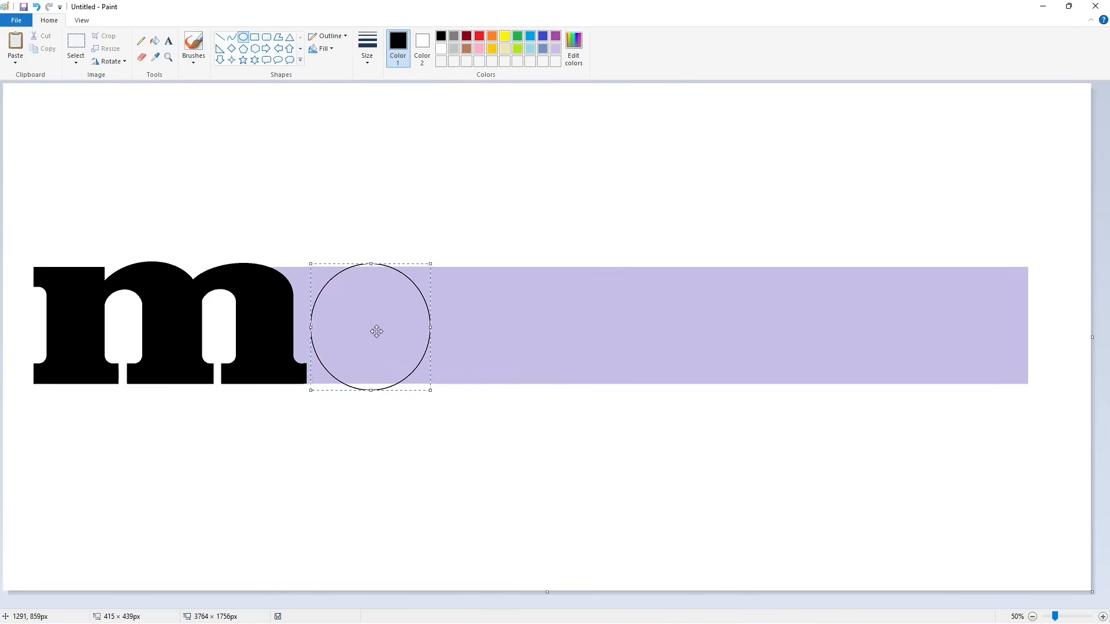
- Discard the ellipse beside the m and redraw it as a wider black-outlined ellipse over the lavender band, close to the m's serif
{"action": "left_click_drag", "start_coordinate": [377, 331], "coordinate": [385, 332]}
{"action": "left_click_drag", "start_coordinate": [299, 330], "coordinate": [309, 344]}
{"action": "key", "text": "ctrl+z"}
{"action": "key", "text": "ctrl+z"}
{"action": "mouse_move", "coordinate": [331, 263]}
{"action": "left_mouse_down"}
{"action": "mouse_move", "coordinate": [374, 343]}
{"action": "mouse_move", "coordinate": [424, 389]}
{"action": "left_mouse_up"}
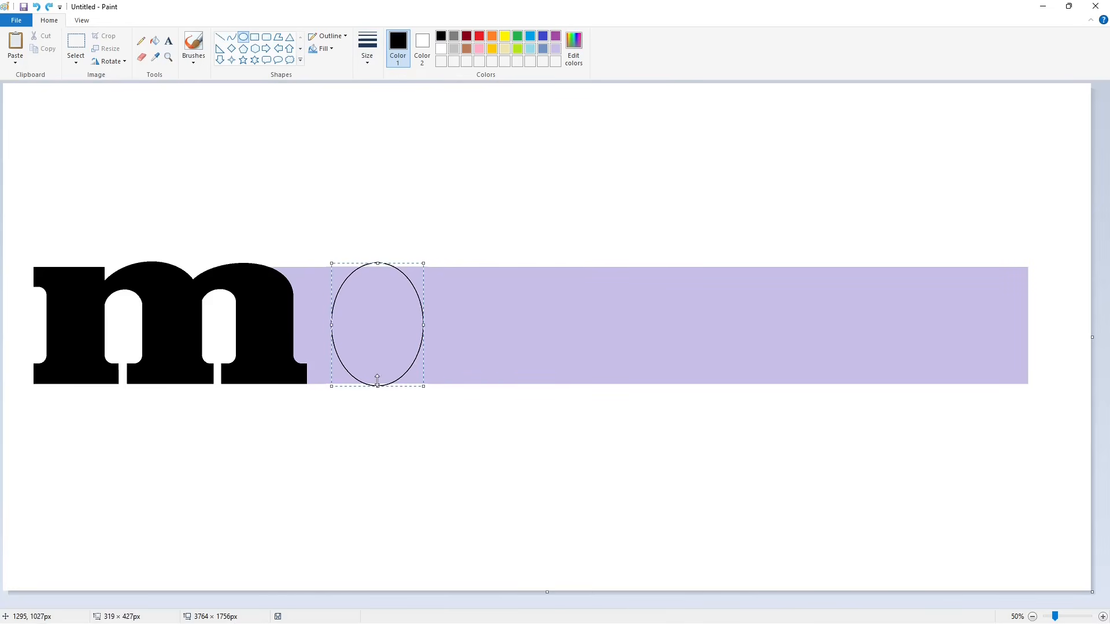
{"action": "left_click_drag", "start_coordinate": [333, 328], "coordinate": [304, 329]}
{"action": "mouse_move", "coordinate": [424, 326]}
{"action": "left_mouse_down"}
{"action": "mouse_move", "coordinate": [451, 326]}
{"action": "mouse_move", "coordinate": [337, 333]}
{"action": "mouse_move", "coordinate": [421, 316]}
{"action": "mouse_move", "coordinate": [399, 316]}
{"action": "mouse_move", "coordinate": [399, 282]}
{"action": "mouse_move", "coordinate": [363, 271]}
{"action": "mouse_move", "coordinate": [398, 275]}
{"action": "left_mouse_up"}
- Inside the ellipse, draw two horizontal crossbar lines, an arched counter above them and a curved lower counter below for the e
{"action": "left_click", "coordinate": [220, 37]}
{"action": "left_click", "coordinate": [232, 37]}
{"action": "left_click", "coordinate": [363, 272]}
{"action": "key", "text": "ctrl+z"}
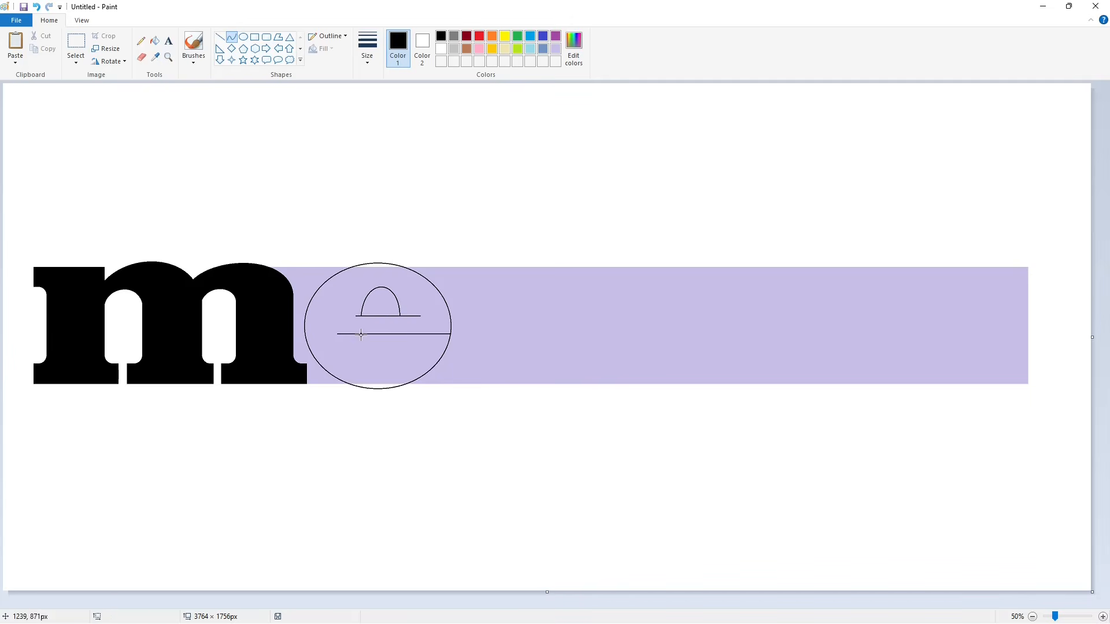
{"action": "mouse_move", "coordinate": [359, 334]}
{"action": "left_mouse_down"}
{"action": "mouse_move", "coordinate": [414, 351]}
{"action": "mouse_move", "coordinate": [392, 377]}
{"action": "left_mouse_up"}
{"action": "left_click", "coordinate": [360, 363]}
- Draw a dark red horizontal line from the end of the lower counter curve out past the ellipse to mark the e's terminal
{"action": "left_click", "coordinate": [1102, 617]}
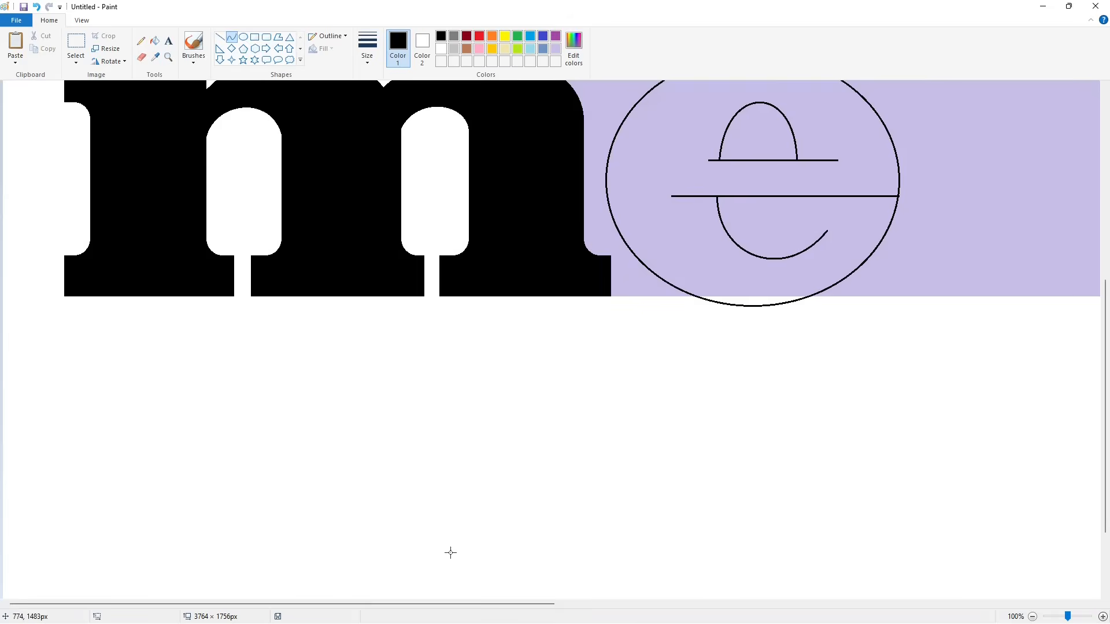
{"action": "left_click_drag", "start_coordinate": [405, 604], "coordinate": [620, 604]}
{"action": "left_click", "coordinate": [221, 37]}
{"action": "left_click_drag", "start_coordinate": [406, 231], "coordinate": [499, 229]}
{"action": "key", "text": "ctrl+z"}
{"action": "left_click", "coordinate": [466, 36]}
- Fill the body of the e black, leaving its upper counter and lower opening unfilled
{"action": "left_click", "coordinate": [155, 41]}
{"action": "left_click", "coordinate": [441, 36]}
{"action": "left_click", "coordinate": [431, 120]}
{"action": "left_click", "coordinate": [341, 300]}
{"action": "scroll", "coordinate": [368, 258], "scroll_direction": "up", "scroll_amount": 2}
{"action": "left_click", "coordinate": [340, 187]}
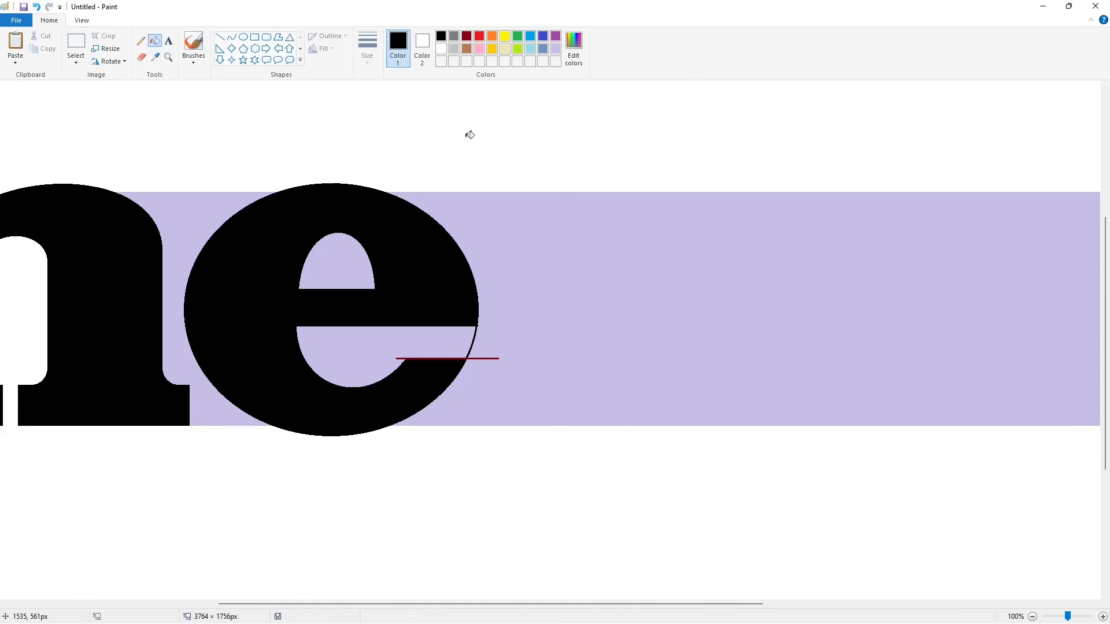
- Cut the leftover arc at the e's opening with a lavender line, and fill the upper counter and the gap beside the m white
{"action": "left_click", "coordinate": [556, 48]}
{"action": "left_click", "coordinate": [220, 37]}
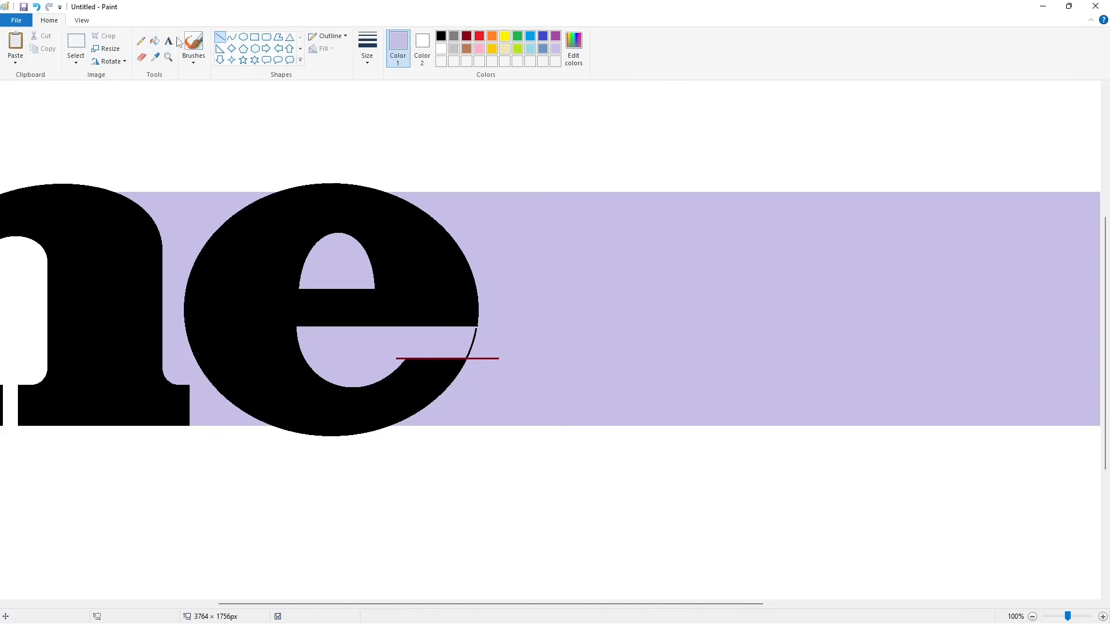
{"action": "left_click", "coordinate": [155, 41]}
{"action": "left_click", "coordinate": [441, 48]}
{"action": "left_click", "coordinate": [338, 266]}
{"action": "left_click", "coordinate": [192, 223]}
- Recolor the dark red line and the leftover arc at the e's opening lavender
{"action": "left_click", "coordinate": [555, 49]}
{"action": "left_click", "coordinate": [475, 358]}
{"action": "left_click", "coordinate": [474, 342]}
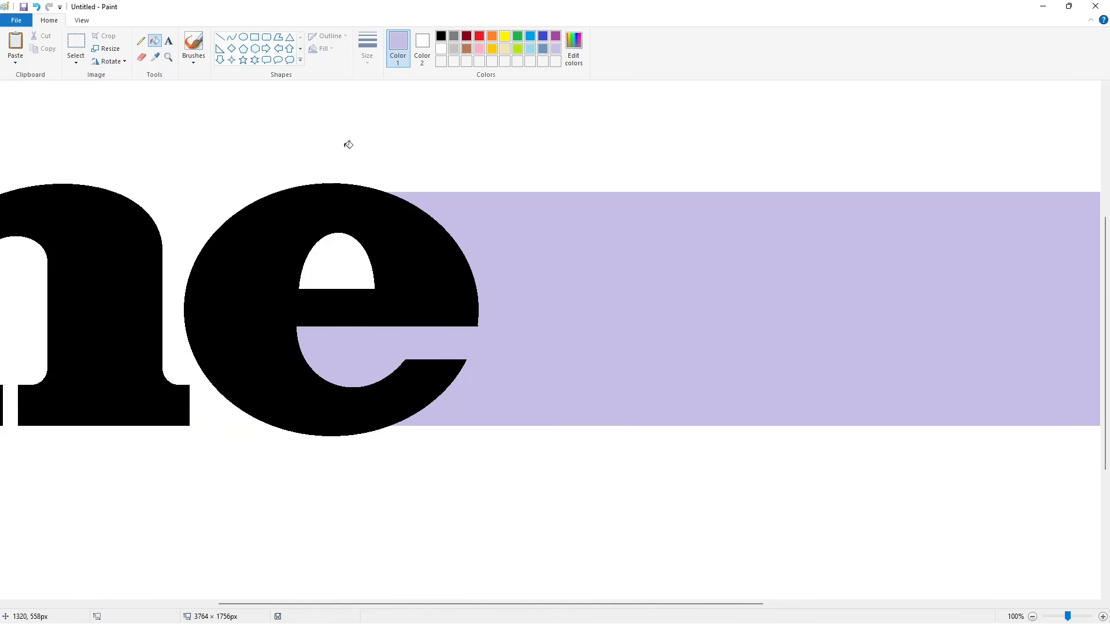
{"action": "left_click", "coordinate": [220, 37]}
{"action": "scroll", "coordinate": [914, 527], "scroll_direction": "down", "scroll_amount": 1}
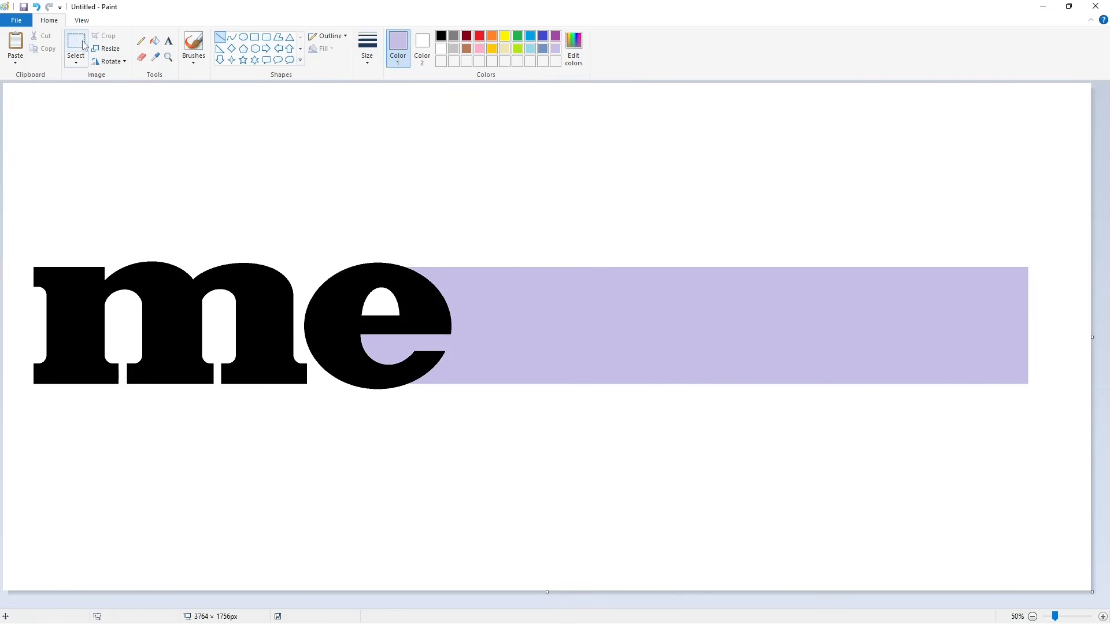
- Duplicate the m's first stem with its serifs and place the copy just right of the e
{"action": "left_click", "coordinate": [75, 43]}
{"action": "left_click_drag", "start_coordinate": [12, 222], "coordinate": [124, 425]}
{"action": "left_click_drag", "start_coordinate": [67, 333], "coordinate": [485, 333], "text": "ctrl"}
{"action": "left_click", "coordinate": [815, 494]}
- Separate the arch fragment from the copied stem with a lavender line and fill the fragment lavender
{"action": "scroll", "coordinate": [815, 493], "scroll_direction": "up", "scroll_amount": 1}
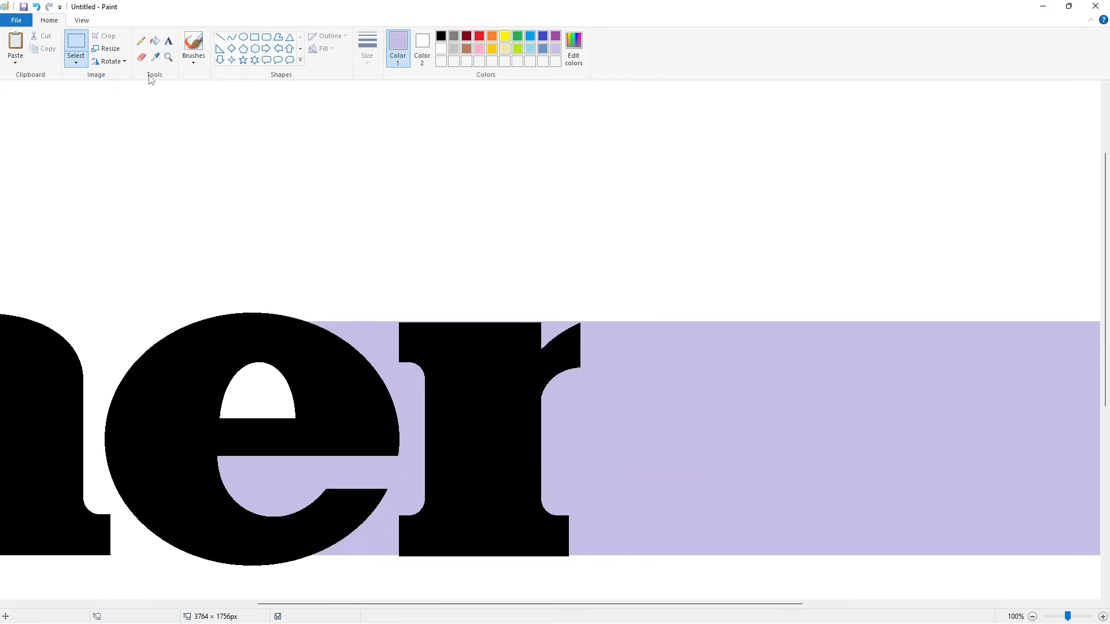
{"action": "left_click", "coordinate": [220, 37]}
{"action": "left_click_drag", "start_coordinate": [545, 337], "coordinate": [545, 404]}
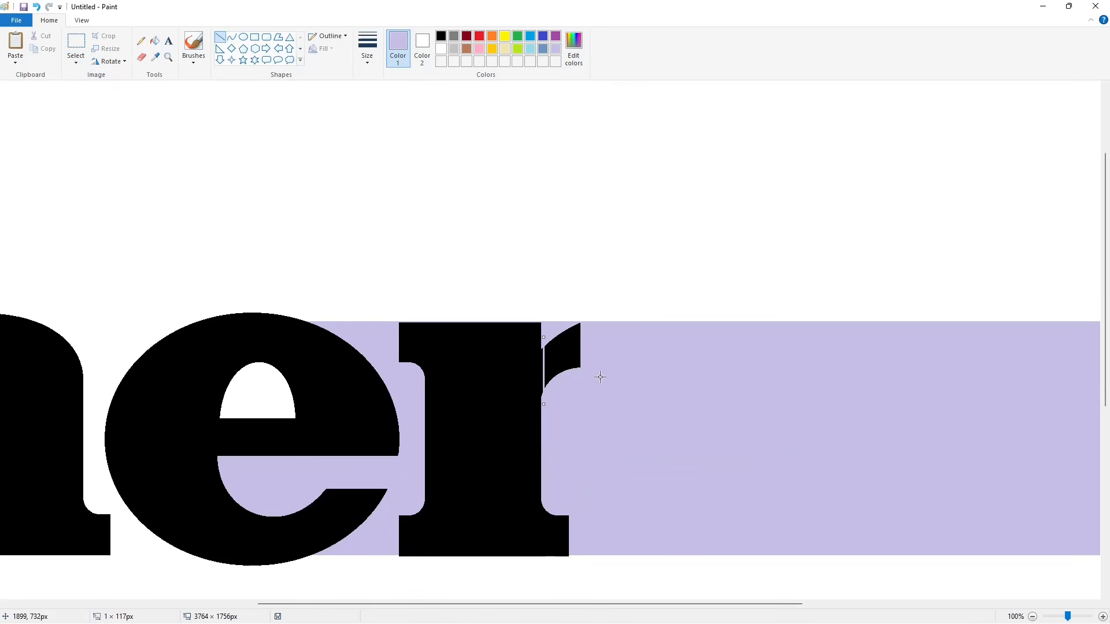
{"action": "left_click", "coordinate": [155, 41]}
{"action": "left_click", "coordinate": [569, 344]}
{"action": "left_click", "coordinate": [1034, 617]}
- Copy the m's last arch and stem and paste it into the blank area above the m
{"action": "left_click", "coordinate": [76, 44]}
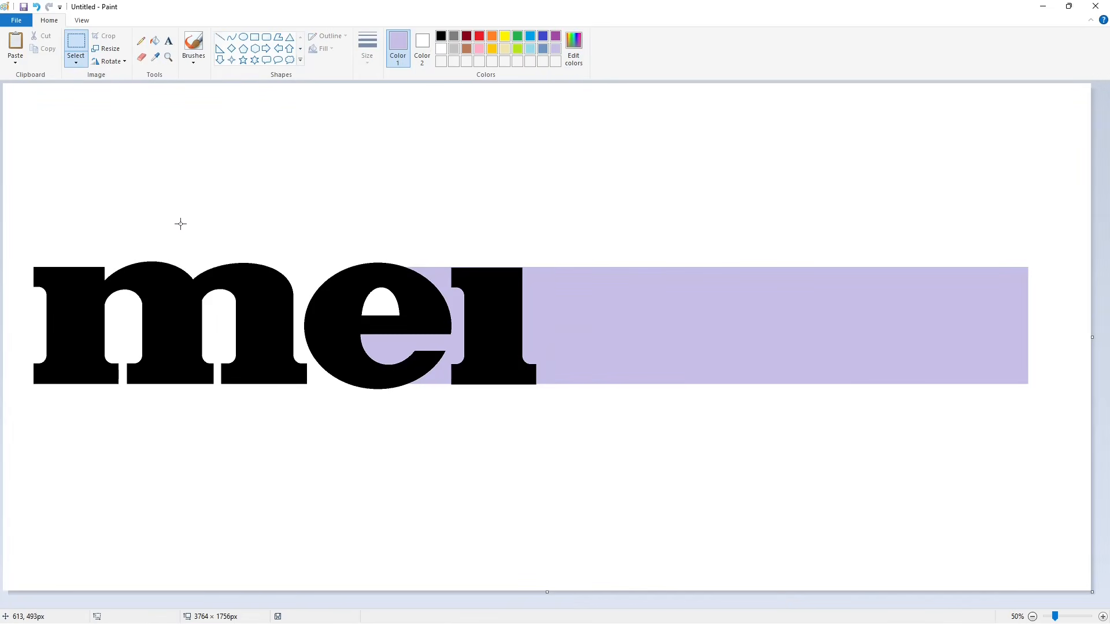
{"action": "left_click_drag", "start_coordinate": [180, 221], "coordinate": [313, 422]}
{"action": "key", "text": "ctrl+c"}
{"action": "key", "text": "ctrl+v"}
{"action": "left_click", "coordinate": [361, 172]}
- Trim the pasted arch's end with a slanted white cut and fill the leftover fragment and lavender remnant white
{"action": "left_click_drag", "start_coordinate": [75, 185], "coordinate": [122, 145]}
{"action": "left_click", "coordinate": [221, 37]}
{"action": "left_click", "coordinate": [442, 49]}
{"action": "left_click", "coordinate": [154, 41]}
{"action": "left_click", "coordinate": [110, 155]}
{"action": "left_click", "coordinate": [228, 162]}
- Duplicate the trimmed arch and place the copy against the stem right of the e to form an n
{"action": "left_click", "coordinate": [79, 45]}
{"action": "left_click_drag", "start_coordinate": [275, 243], "coordinate": [82, 87]}
{"action": "left_click_drag", "start_coordinate": [193, 163], "coordinate": [598, 328], "text": "ctrl"}
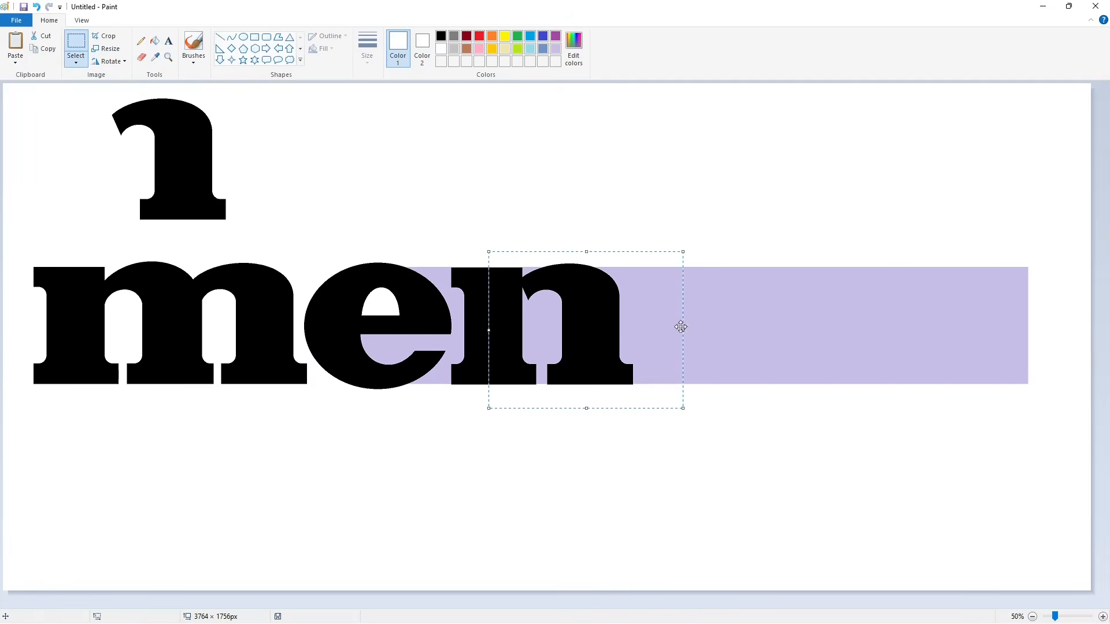
{"action": "left_click", "coordinate": [735, 325]}
{"action": "scroll", "coordinate": [602, 535], "scroll_direction": "up", "scroll_amount": 1, "text": "ctrl"}
{"action": "scroll", "coordinate": [597, 540], "scroll_direction": "down", "scroll_amount": 3}
{"action": "left_click_drag", "start_coordinate": [527, 604], "coordinate": [791, 575]}
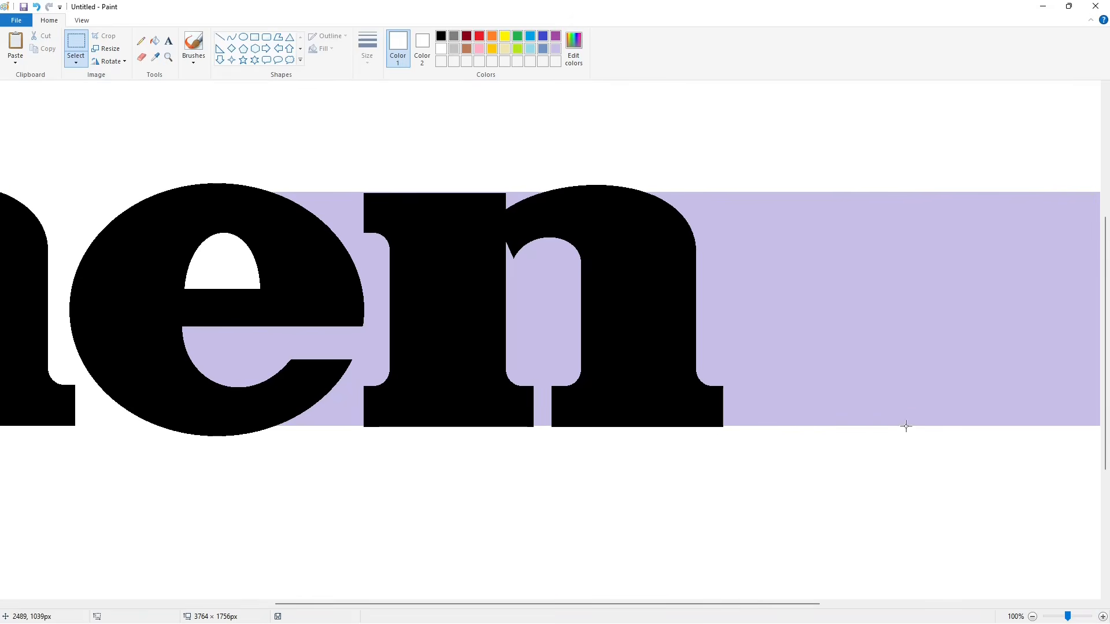
- Draw a black arched curve across the top of the n's counter, spanning the inner edges of its two stems
{"action": "scroll", "coordinate": [906, 426], "scroll_direction": "down", "scroll_amount": 1, "text": "ctrl"}
{"action": "left_click", "coordinate": [232, 36]}
{"action": "left_click", "coordinate": [441, 36]}
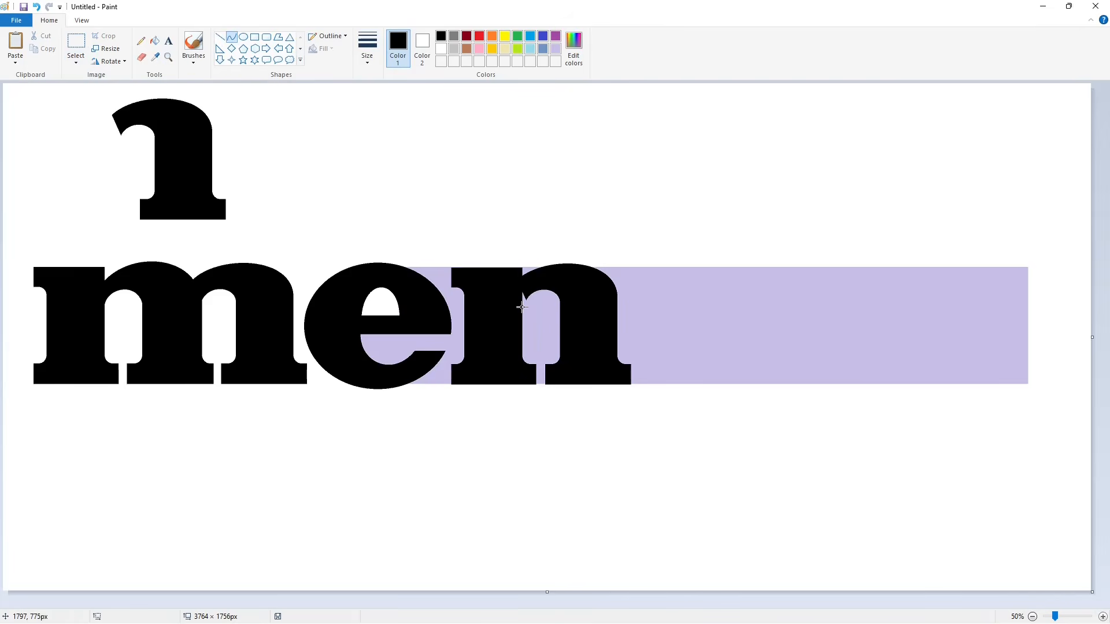
{"action": "left_click_drag", "start_coordinate": [522, 308], "coordinate": [560, 308]}
{"action": "mouse_move", "coordinate": [541, 306]}
{"action": "left_mouse_down"}
{"action": "mouse_move", "coordinate": [529, 288]}
{"action": "mouse_move", "coordinate": [559, 284]}
{"action": "left_mouse_up"}
{"action": "left_click", "coordinate": [676, 301]}
- Fill the slivers above the n's counter curve black and touch up the arch with a short black line
{"action": "scroll", "coordinate": [954, 557], "scroll_direction": "up", "scroll_amount": 1, "text": "ctrl"}
{"action": "scroll", "coordinate": [924, 559], "scroll_direction": "down", "scroll_amount": 3}
{"action": "left_click_drag", "start_coordinate": [534, 604], "coordinate": [773, 572]}
{"action": "scroll", "coordinate": [766, 555], "scroll_direction": "up", "scroll_amount": 1}
{"action": "left_click", "coordinate": [167, 44]}
{"action": "left_click", "coordinate": [155, 44]}
{"action": "left_click", "coordinate": [615, 242]}
{"action": "left_click", "coordinate": [558, 253]}
{"action": "left_click", "coordinate": [221, 37]}
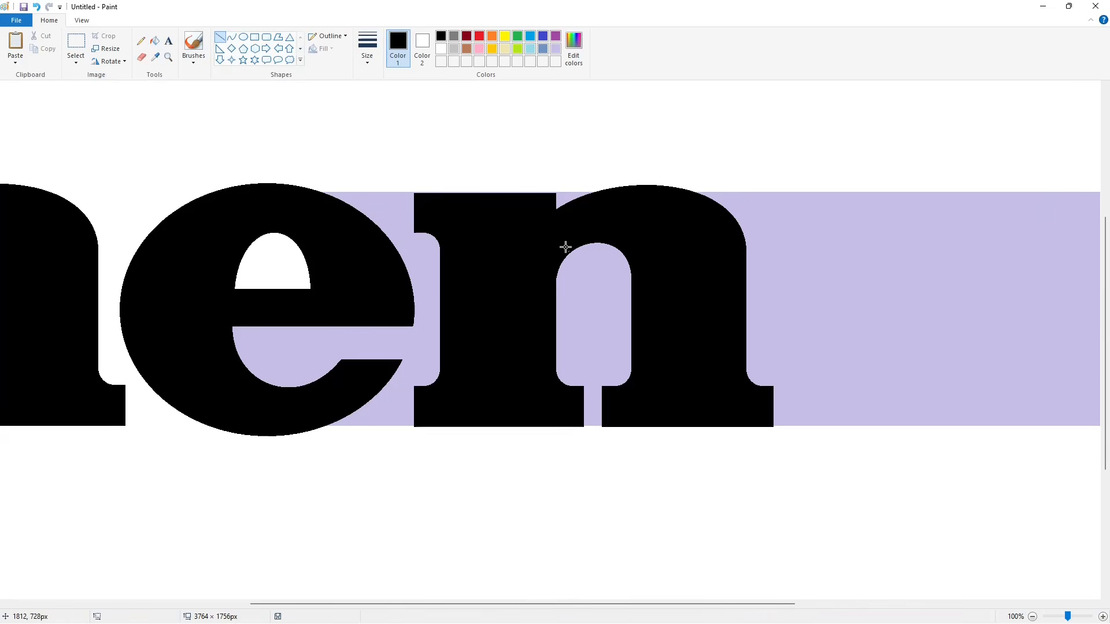
{"action": "left_click_drag", "start_coordinate": [564, 248], "coordinate": [569, 253]}
{"action": "left_click", "coordinate": [652, 236]}
- Fill the n's counter and the gap between the e and n white, and blank out the spare arch above the m
{"action": "scroll", "coordinate": [666, 290], "scroll_direction": "up", "scroll_amount": 2}
{"action": "scroll", "coordinate": [665, 291], "scroll_direction": "down", "scroll_amount": 3}
{"action": "left_click", "coordinate": [441, 49]}
{"action": "left_click", "coordinate": [155, 41]}
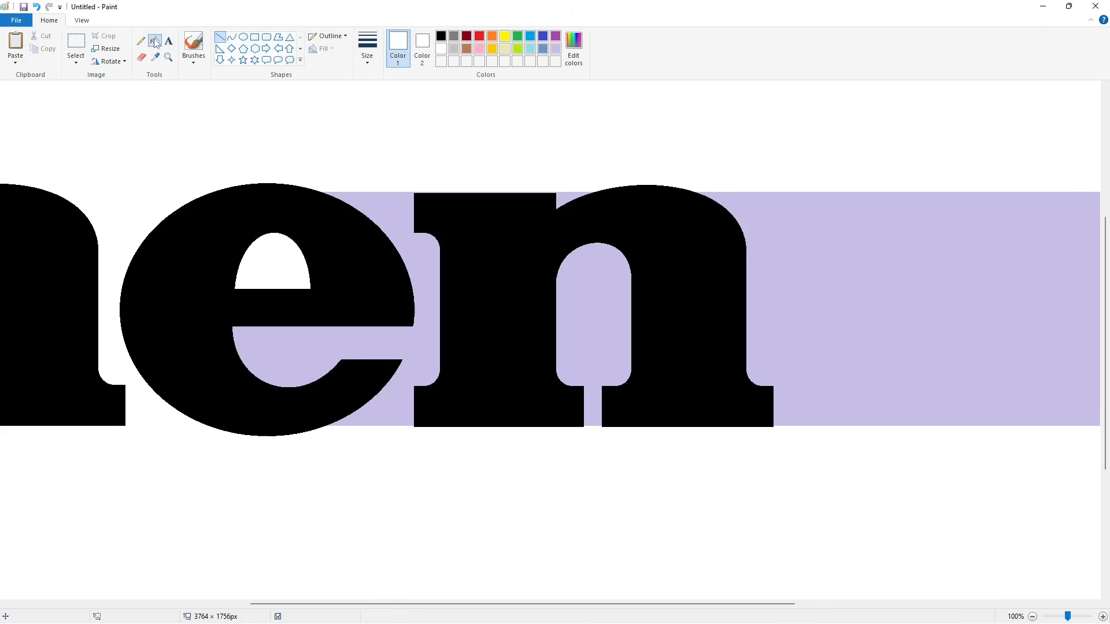
{"action": "left_click", "coordinate": [428, 295]}
{"action": "left_click", "coordinate": [593, 324]}
{"action": "left_click", "coordinate": [1032, 617]}
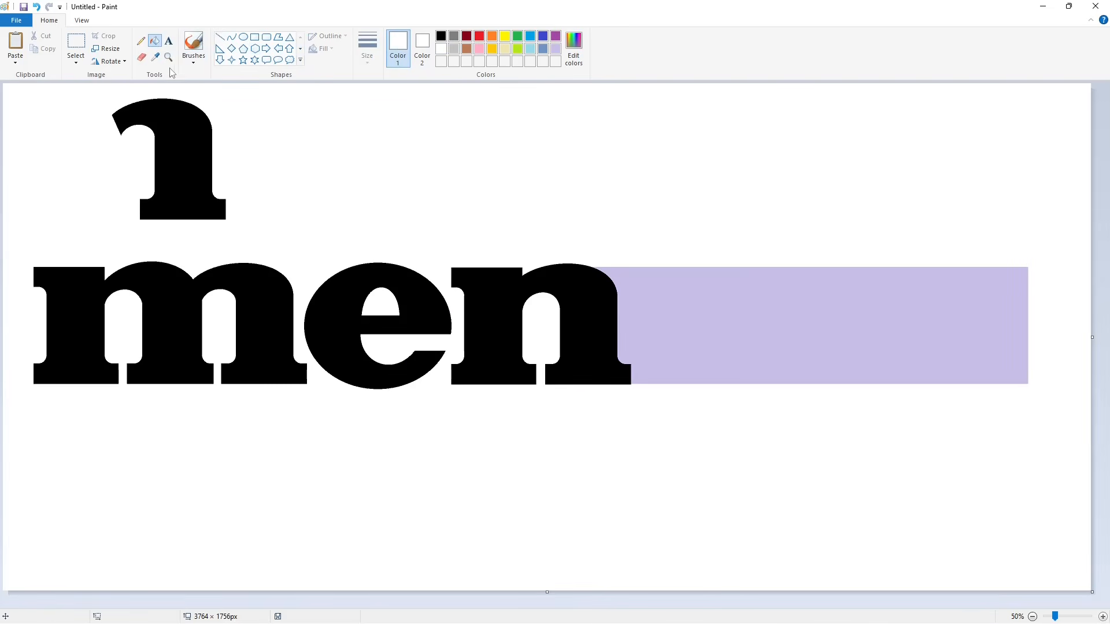
{"action": "left_click", "coordinate": [163, 126]}
- Draw the left side of a t right of the n as a black vertical line curving into a rounded foot
{"action": "left_click", "coordinate": [220, 37]}
{"action": "left_click", "coordinate": [442, 35]}
{"action": "mouse_move", "coordinate": [637, 278]}
{"action": "left_mouse_down"}
{"action": "mouse_move", "coordinate": [638, 354]}
{"action": "mouse_move", "coordinate": [719, 382]}
{"action": "mouse_move", "coordinate": [676, 400]}
{"action": "left_mouse_up"}
{"action": "left_click", "coordinate": [231, 37]}
- Draw a vertical line about 469 px long for the right edge of the t's stem and nudge it right and up
{"action": "left_click", "coordinate": [220, 37]}
{"action": "left_click_drag", "start_coordinate": [690, 216], "coordinate": [699, 351]}
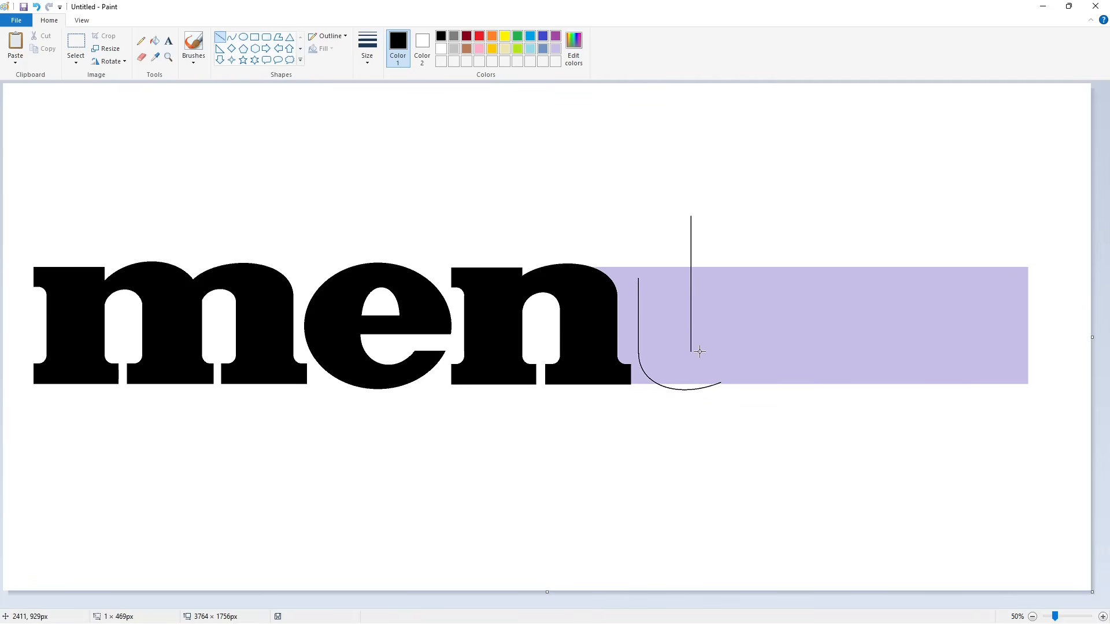
{"action": "key", "text": "Right"}
{"action": "key", "text": "Right"}
{"action": "key", "text": "Right"}
{"action": "key", "text": "Right"}
{"action": "key", "text": "Right"}
{"action": "key", "text": "Right"}
{"action": "key", "text": "Right"}
{"action": "key", "text": "Right"}
{"action": "key", "text": "Up"}
{"action": "key", "text": "Up"}
{"action": "key", "text": "Up"}
{"action": "key", "text": "Up"}
{"action": "key", "text": "Up"}
{"action": "key", "text": "Up"}
{"action": "left_click", "coordinate": [781, 323]}
- Draw a small curve from the base of the stem's right edge and close the t's foot with a short vertical line
{"action": "left_click", "coordinate": [232, 37]}
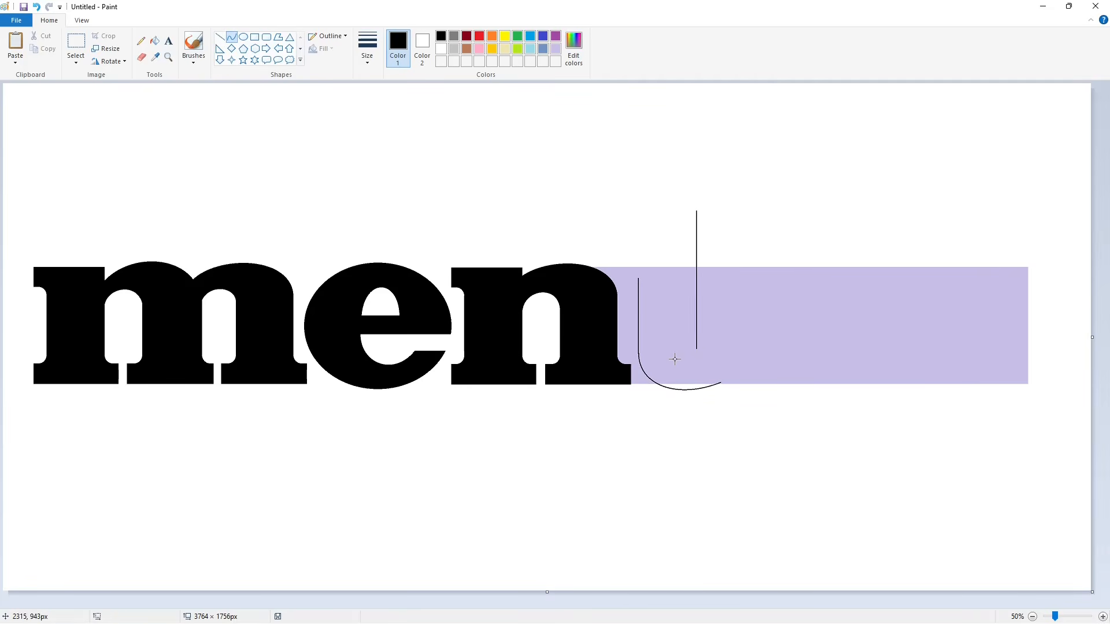
{"action": "left_click", "coordinate": [712, 367]}
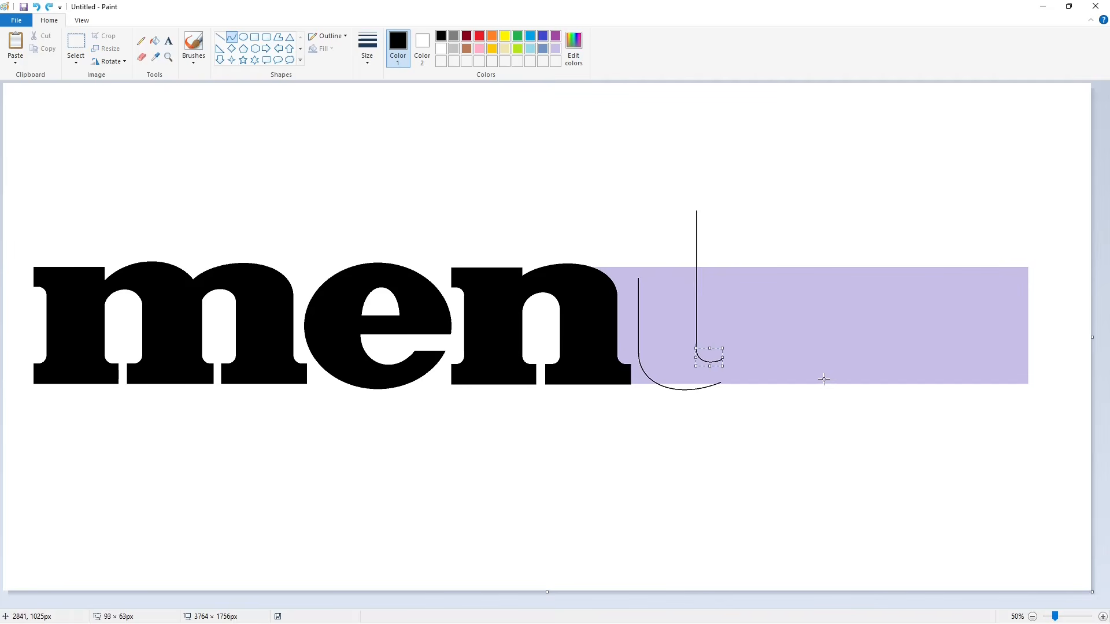
{"action": "left_click", "coordinate": [823, 379]}
{"action": "left_click", "coordinate": [221, 37]}
{"action": "left_click_drag", "start_coordinate": [721, 360], "coordinate": [721, 383]}
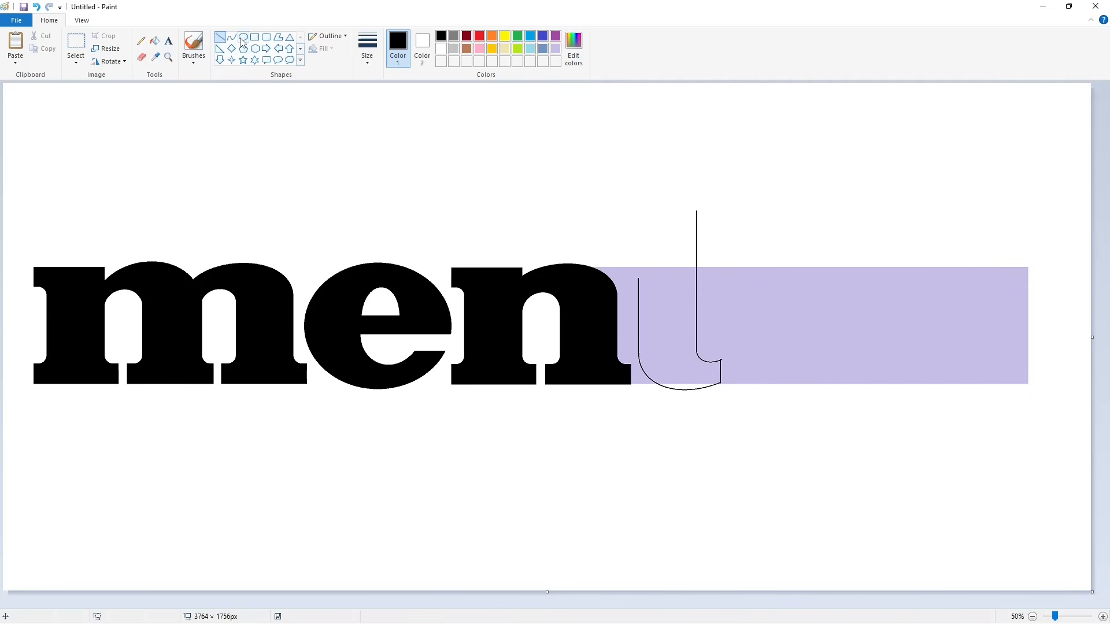
- Draw a rectangular crossbar over the t's stem and a short horizontal line across the stem's top
{"action": "left_click", "coordinate": [255, 37]}
{"action": "mouse_move", "coordinate": [624, 287]}
{"action": "left_mouse_down"}
{"action": "mouse_move", "coordinate": [698, 287]}
{"action": "mouse_move", "coordinate": [720, 255]}
{"action": "left_mouse_up"}
{"action": "left_click", "coordinate": [781, 232]}
{"action": "left_click", "coordinate": [220, 37]}
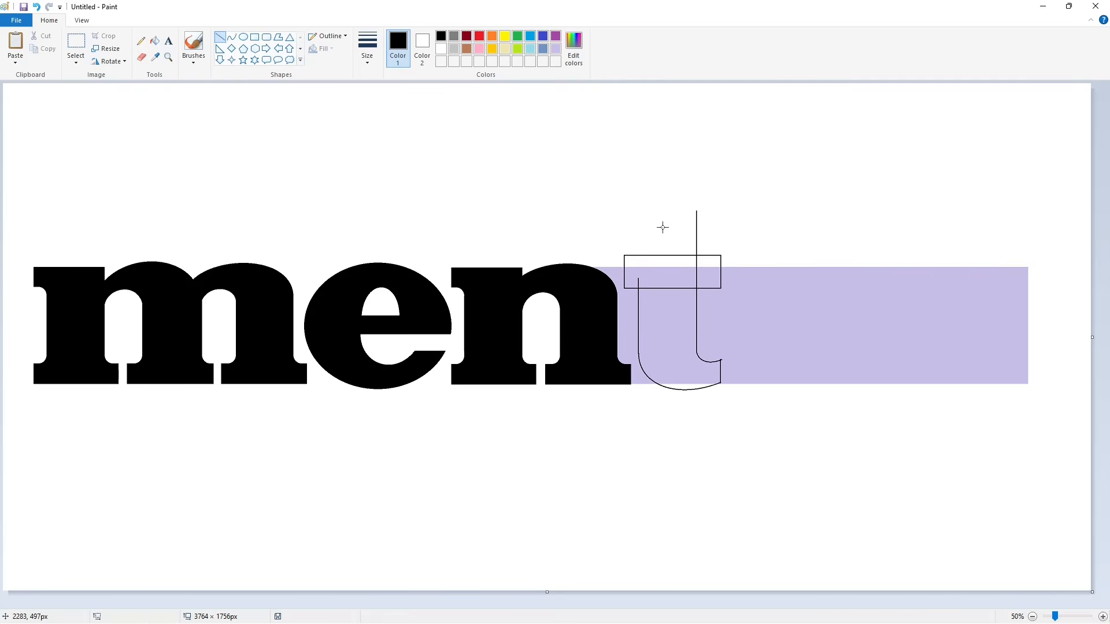
- Draw a dark red concave curve from the top of the t down to the left end of its crossbar
{"action": "left_click", "coordinate": [466, 36]}
{"action": "left_click_drag", "start_coordinate": [666, 229], "coordinate": [623, 268]}
{"action": "key", "text": "ctrl+z"}
{"action": "left_click", "coordinate": [232, 37]}
{"action": "left_click", "coordinate": [665, 251]}
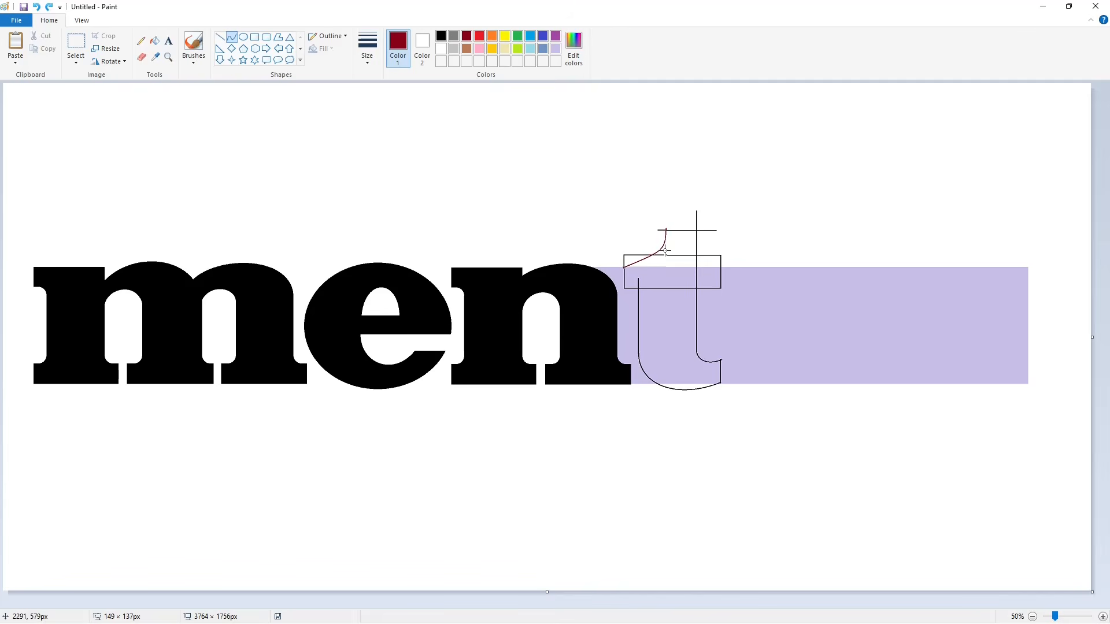
{"action": "left_click", "coordinate": [646, 267]}
{"action": "left_click", "coordinate": [812, 273]}
- Recolor the crossbar outline lying outside the dark red curve white
{"action": "left_click", "coordinate": [1103, 617]}
{"action": "left_click_drag", "start_coordinate": [514, 604], "coordinate": [907, 605]}
{"action": "scroll", "coordinate": [906, 543], "scroll_direction": "down", "scroll_amount": 3}
{"action": "left_click", "coordinate": [155, 40]}
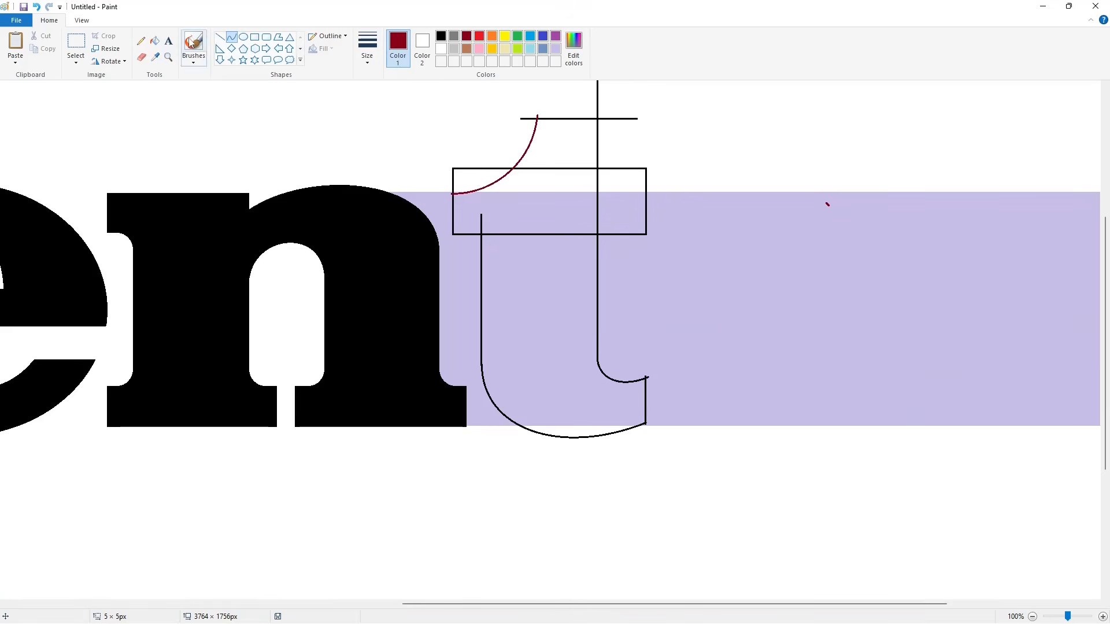
{"action": "left_click", "coordinate": [441, 49]}
{"action": "left_click", "coordinate": [508, 168]}
- Fill the t and recolor its dark red curve black, and fill the gap between the n and t white
{"action": "left_click", "coordinate": [441, 36]}
{"action": "left_click", "coordinate": [559, 137]}
{"action": "left_click", "coordinate": [549, 204]}
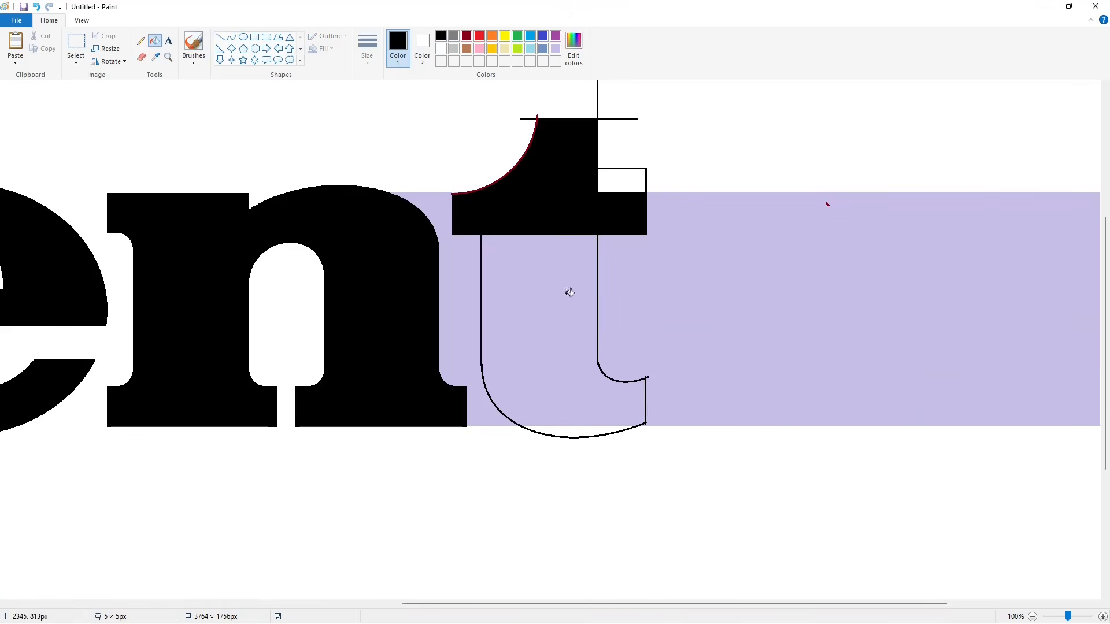
{"action": "left_click", "coordinate": [567, 292]}
{"action": "left_click", "coordinate": [538, 123]}
{"action": "left_click", "coordinate": [441, 49]}
{"action": "left_click", "coordinate": [460, 243]}
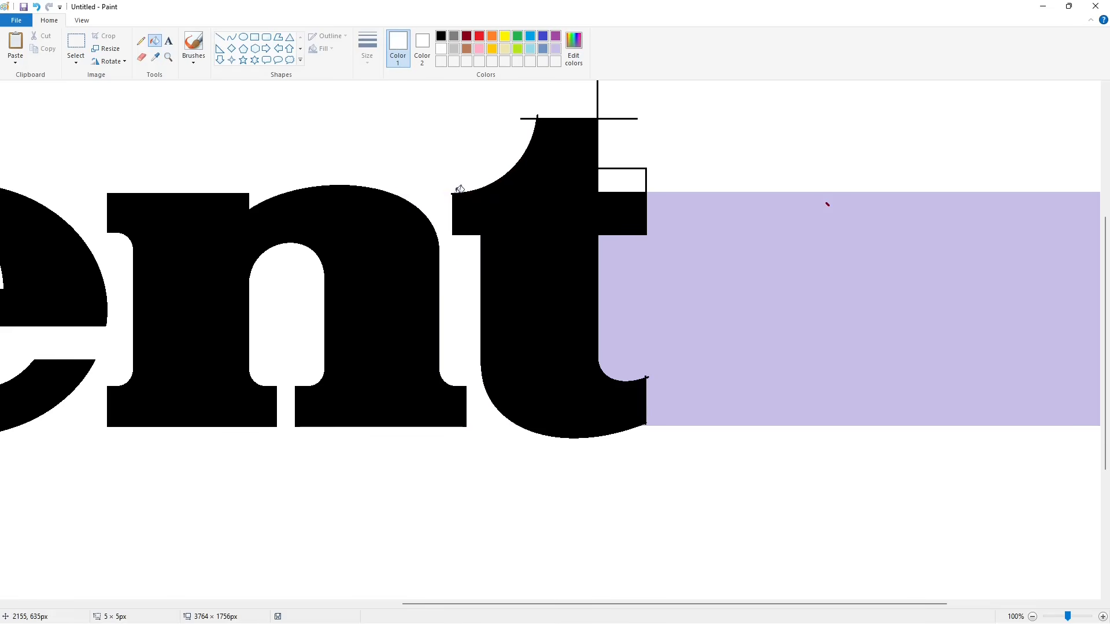
- Cut the overshooting guide lines away from the t's top with white lines and trim its foot with lavender lines
{"action": "left_click", "coordinate": [219, 36]}
{"action": "scroll", "coordinate": [525, 238], "scroll_direction": "up", "scroll_amount": 2}
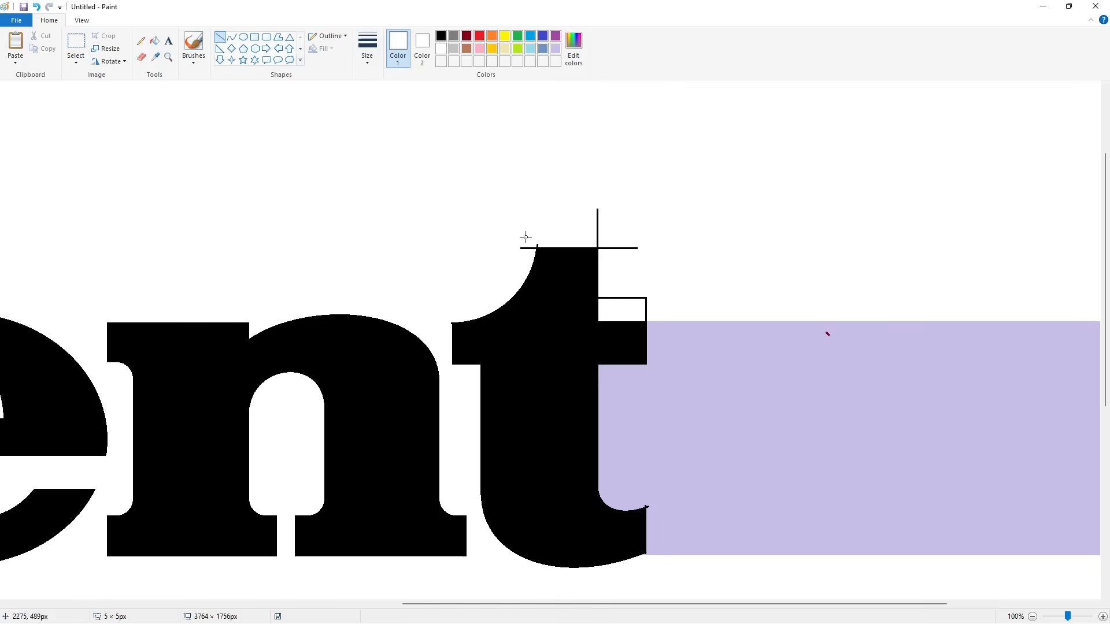
{"action": "left_click_drag", "start_coordinate": [604, 303], "coordinate": [604, 240]}
{"action": "left_click", "coordinate": [558, 52]}
{"action": "left_click_drag", "start_coordinate": [647, 516], "coordinate": [647, 499]}
{"action": "left_click_drag", "start_coordinate": [659, 543], "coordinate": [644, 556]}
{"action": "left_click", "coordinate": [709, 524]}
{"action": "left_click", "coordinate": [441, 49]}
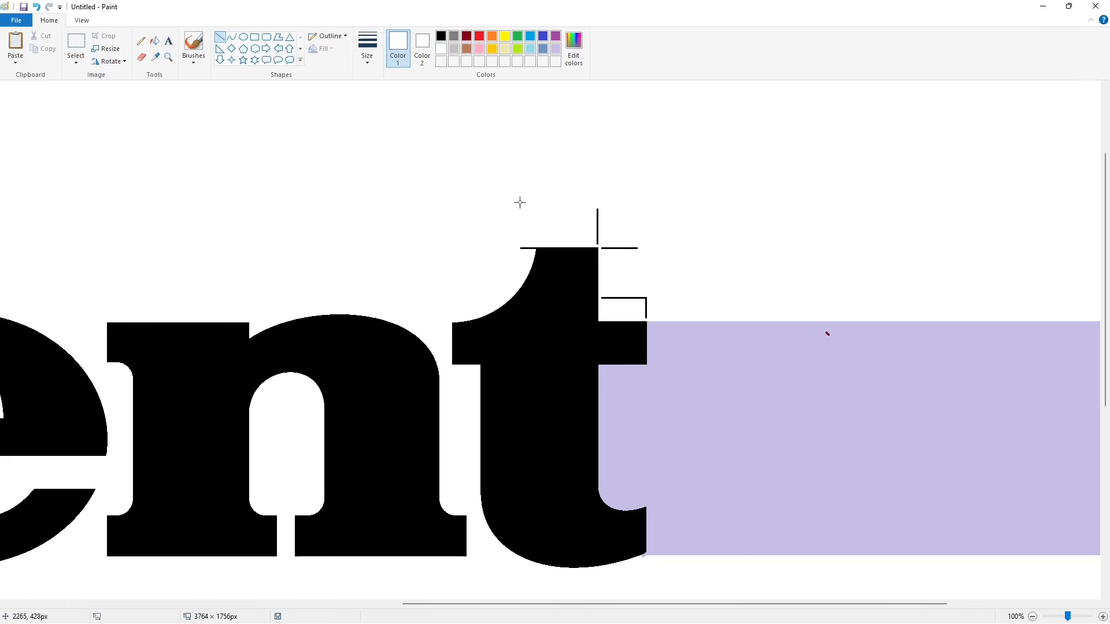
- Recolor the detached guide lines and crossbar outline around the t's top white
{"action": "left_click", "coordinate": [659, 215]}
{"action": "left_click", "coordinate": [154, 41]}
{"action": "left_click", "coordinate": [611, 248]}
{"action": "left_click", "coordinate": [624, 298]}
{"action": "scroll", "coordinate": [704, 384], "scroll_direction": "down", "scroll_amount": 1}
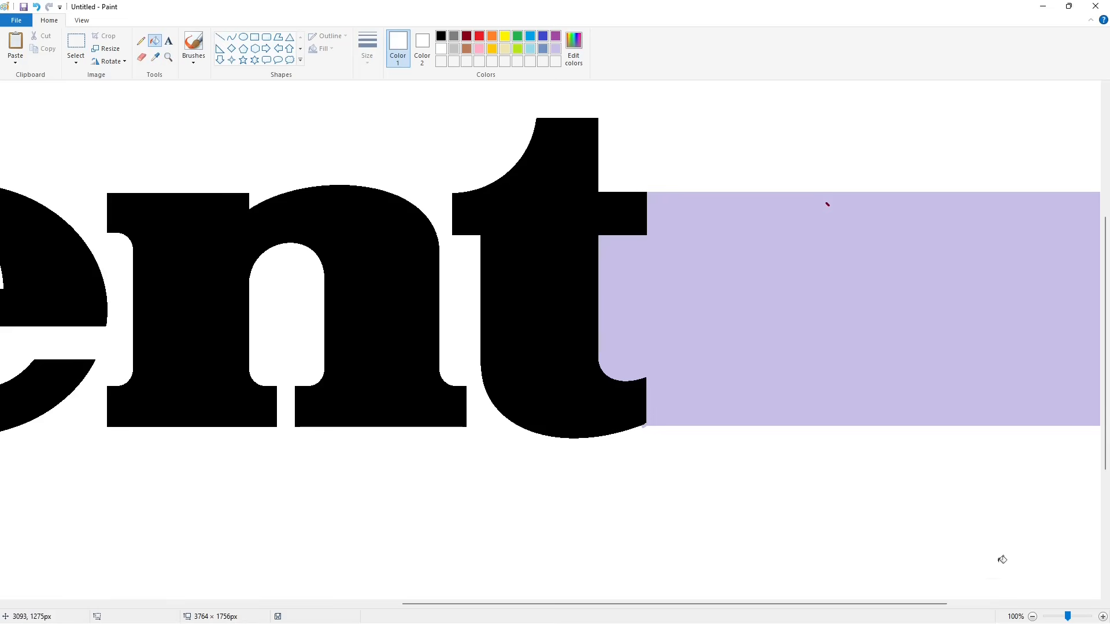
- Draw a black-outlined ellipse about 365 × 435 px over the lavender band, right of the t
{"action": "left_click", "coordinate": [1032, 617]}
{"action": "left_click", "coordinate": [244, 37]}
{"action": "left_click", "coordinate": [367, 49]}
{"action": "left_click", "coordinate": [393, 109]}
{"action": "left_click", "coordinate": [441, 37]}
{"action": "left_click_drag", "start_coordinate": [736, 272], "coordinate": [842, 389]}
{"action": "left_click_drag", "start_coordinate": [796, 352], "coordinate": [802, 343]}
{"action": "left_click_drag", "start_coordinate": [795, 380], "coordinate": [803, 388]}
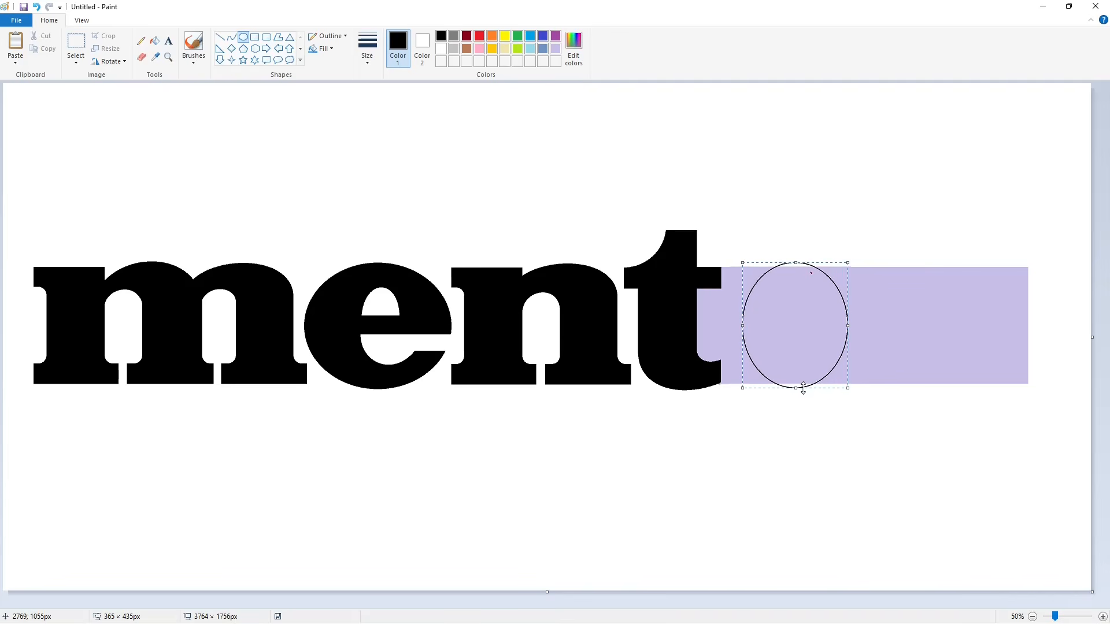
- Widen the black ellipse on both sides to meet the t, and draw a narrow upright ellipse centered inside it
{"action": "mouse_move", "coordinate": [743, 326]}
{"action": "left_mouse_down"}
{"action": "mouse_move", "coordinate": [725, 329]}
{"action": "mouse_move", "coordinate": [745, 344]}
{"action": "left_mouse_up"}
{"action": "left_click_drag", "start_coordinate": [846, 326], "coordinate": [867, 344]}
{"action": "left_click", "coordinate": [820, 447]}
{"action": "left_click_drag", "start_coordinate": [776, 293], "coordinate": [812, 366]}
{"action": "left_click_drag", "start_coordinate": [794, 340], "coordinate": [807, 366]}
- Clear the stray speck inside the o and fill the ring between its two ellipses black
{"action": "left_click", "coordinate": [154, 40]}
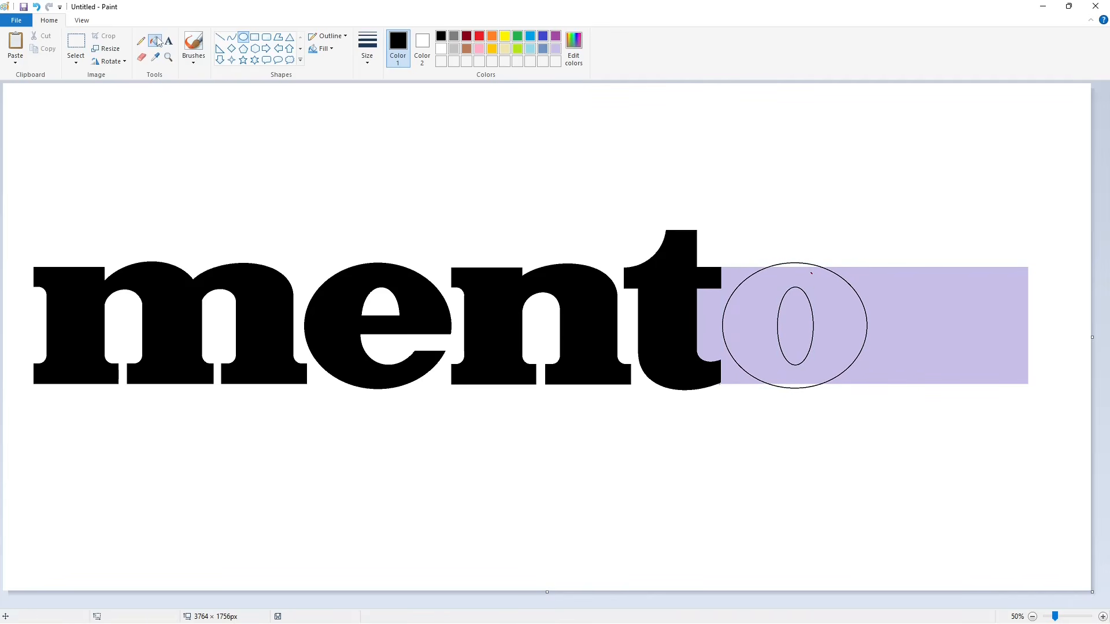
{"action": "left_click", "coordinate": [441, 49]}
{"action": "left_click", "coordinate": [813, 272]}
{"action": "left_click", "coordinate": [470, 39]}
{"action": "left_click", "coordinate": [758, 300]}
{"action": "left_click", "coordinate": [445, 37]}
{"action": "left_click", "coordinate": [758, 299]}
- Fill the lavender gap between the t and o and the o's counter white
{"action": "left_click", "coordinate": [441, 48]}
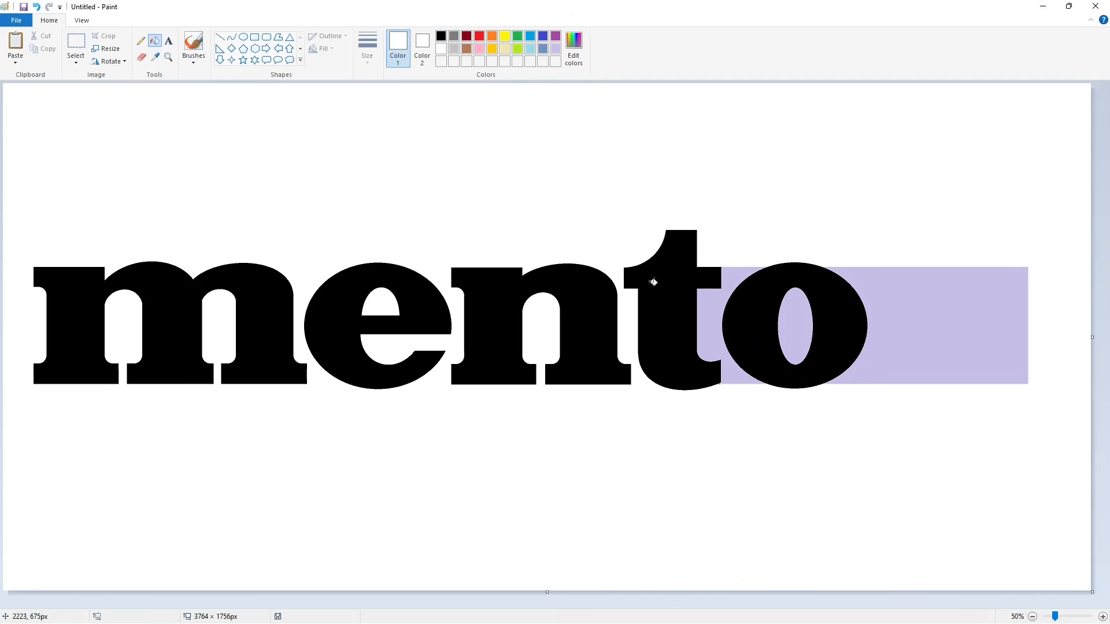
{"action": "left_click", "coordinate": [710, 323]}
{"action": "left_click", "coordinate": [796, 327]}
{"action": "left_click", "coordinate": [1102, 617]}
{"action": "left_click_drag", "start_coordinate": [543, 605], "coordinate": [929, 601]}
{"action": "left_click", "coordinate": [1032, 617]}
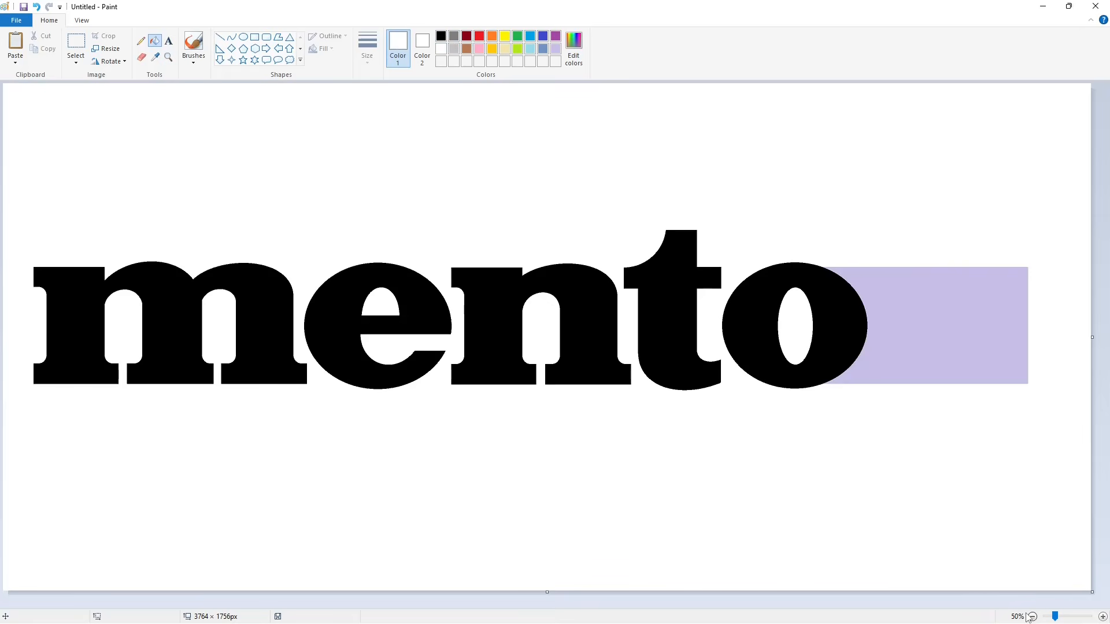
- Draw a black curve for the s's upper outer contour, sweeping from its upper right around to the lower middle
{"action": "left_click", "coordinate": [232, 38]}
{"action": "left_click", "coordinate": [368, 49]}
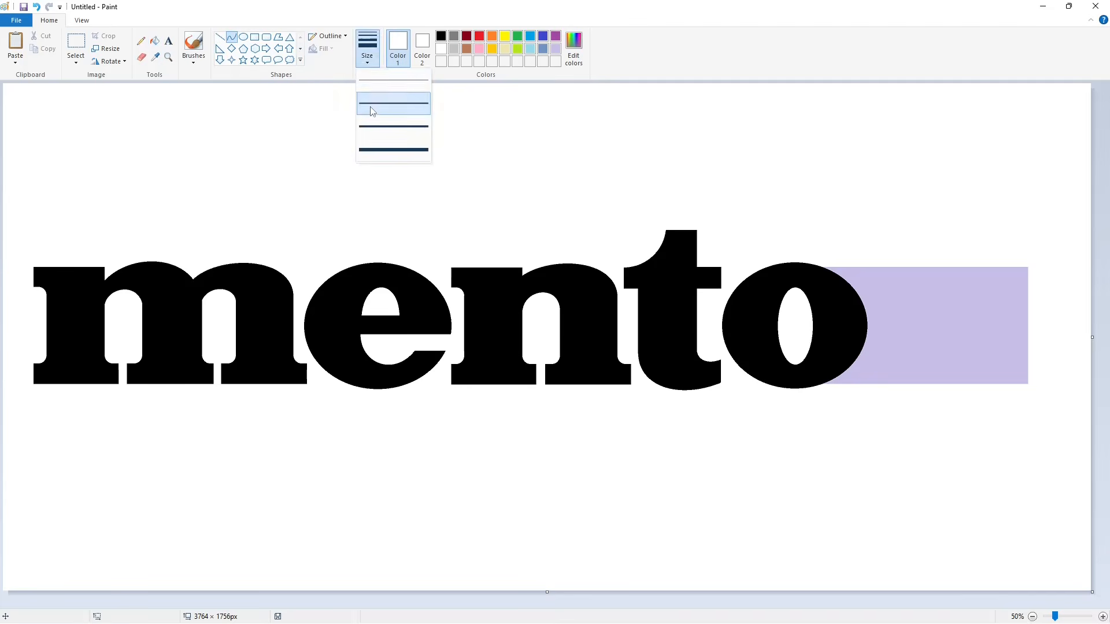
{"action": "left_click", "coordinate": [373, 85]}
{"action": "left_click", "coordinate": [441, 36]}
{"action": "left_click", "coordinate": [372, 46]}
{"action": "left_click", "coordinate": [379, 127]}
{"action": "mouse_move", "coordinate": [990, 275]}
{"action": "left_mouse_down"}
{"action": "mouse_move", "coordinate": [868, 295]}
{"action": "mouse_move", "coordinate": [875, 262]}
{"action": "mouse_move", "coordinate": [948, 354]}
{"action": "left_mouse_up"}
{"action": "left_click", "coordinate": [941, 247]}
{"action": "left_click_drag", "start_coordinate": [891, 311], "coordinate": [880, 328]}
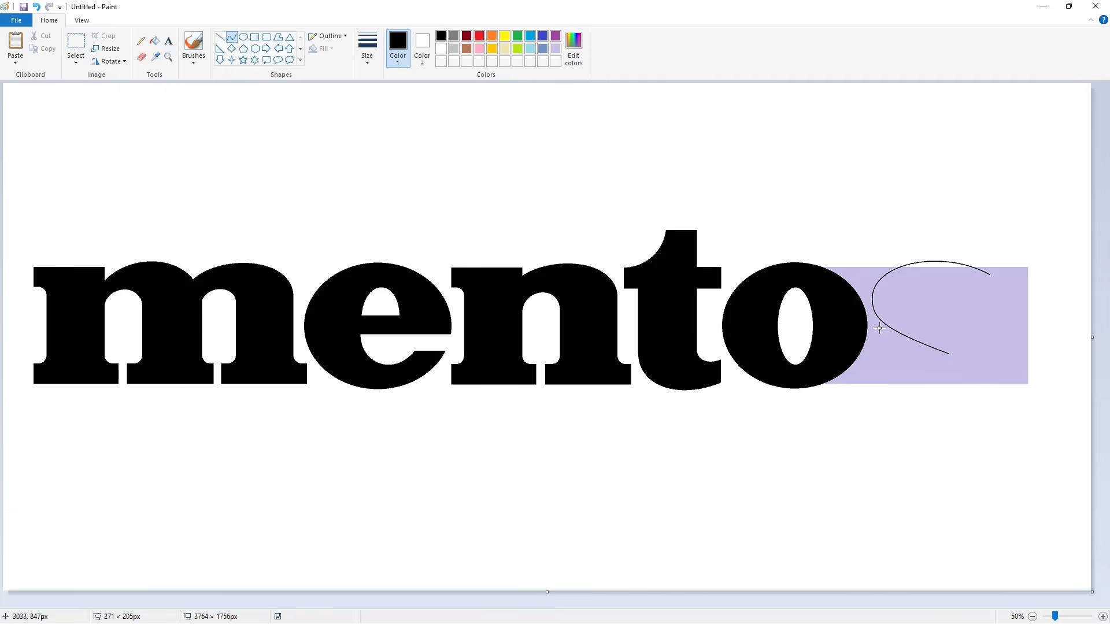
- Draw straight black guide lines for the s's upper serif: two verticals and a horizontal about 81 px long
{"action": "left_click", "coordinate": [219, 37]}
{"action": "mouse_move", "coordinate": [988, 281]}
{"action": "left_mouse_down"}
{"action": "mouse_move", "coordinate": [988, 242]}
{"action": "mouse_move", "coordinate": [1010, 319]}
{"action": "left_mouse_up"}
{"action": "left_click", "coordinate": [1044, 296]}
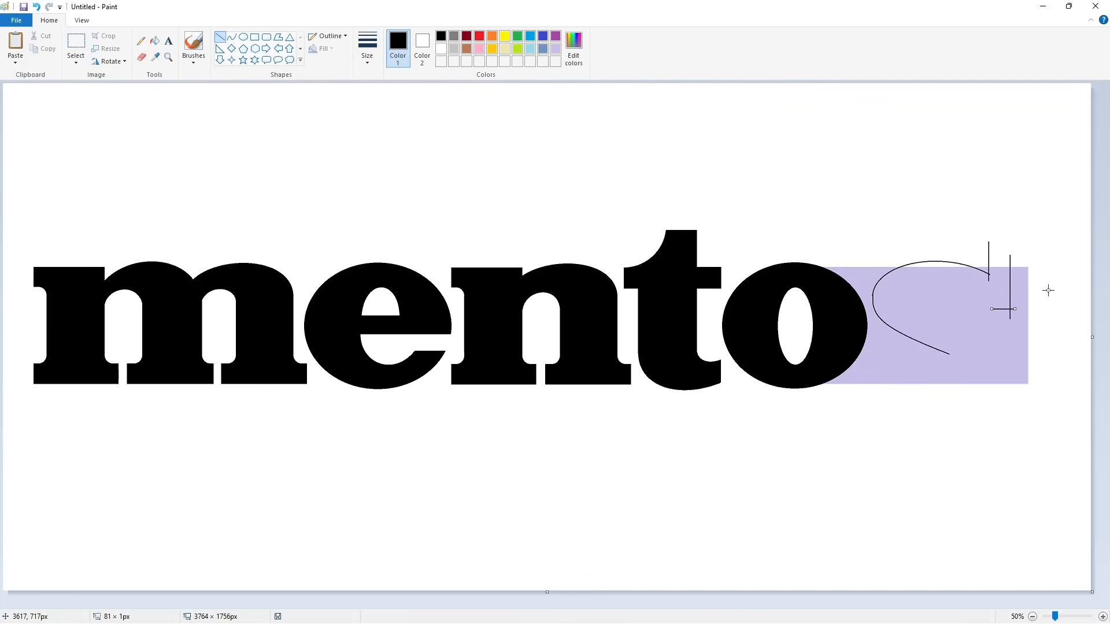
- Draw a black curve for the s's upper counter, from the serif's horizontal line around to the spine
{"action": "left_click", "coordinate": [231, 37]}
{"action": "mouse_move", "coordinate": [932, 288]}
{"action": "left_mouse_down"}
{"action": "mouse_move", "coordinate": [980, 295]}
{"action": "mouse_move", "coordinate": [948, 273]}
{"action": "mouse_move", "coordinate": [935, 289]}
{"action": "left_mouse_up"}
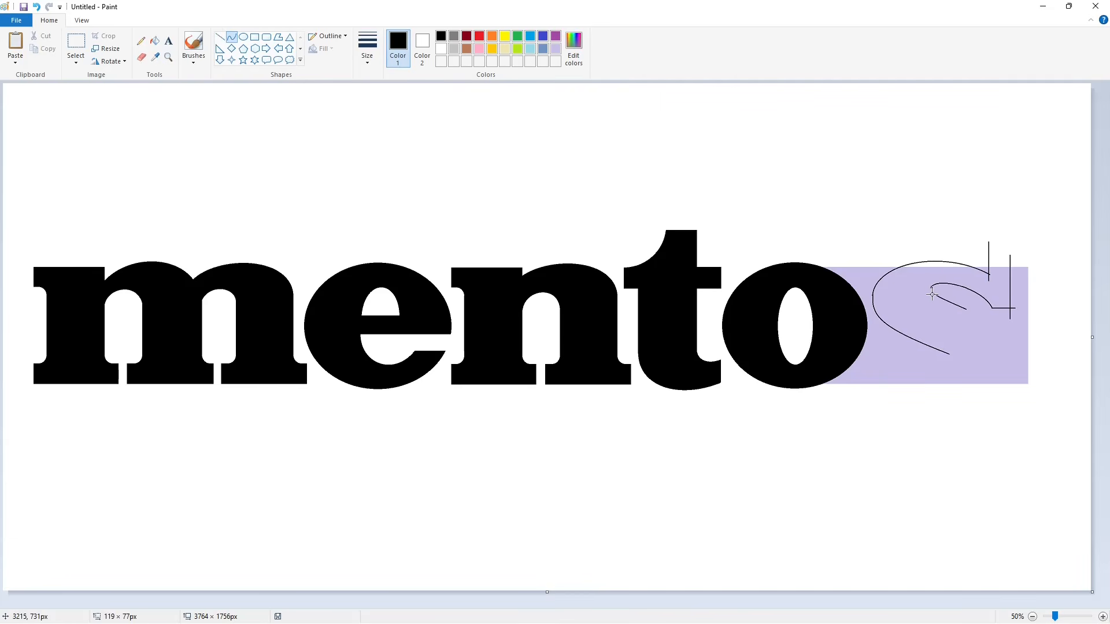
{"action": "left_click", "coordinate": [928, 297]}
{"action": "left_click", "coordinate": [991, 297]}
- Draw black curves for the spine's right side and the rounded end of the s's lower counter
{"action": "left_click_drag", "start_coordinate": [966, 309], "coordinate": [1016, 361]}
{"action": "left_click_drag", "start_coordinate": [989, 333], "coordinate": [1002, 320]}
{"action": "left_click", "coordinate": [1025, 341]}
{"action": "key", "text": "Left"}
{"action": "key", "text": "Left"}
{"action": "left_click", "coordinate": [1018, 375]}
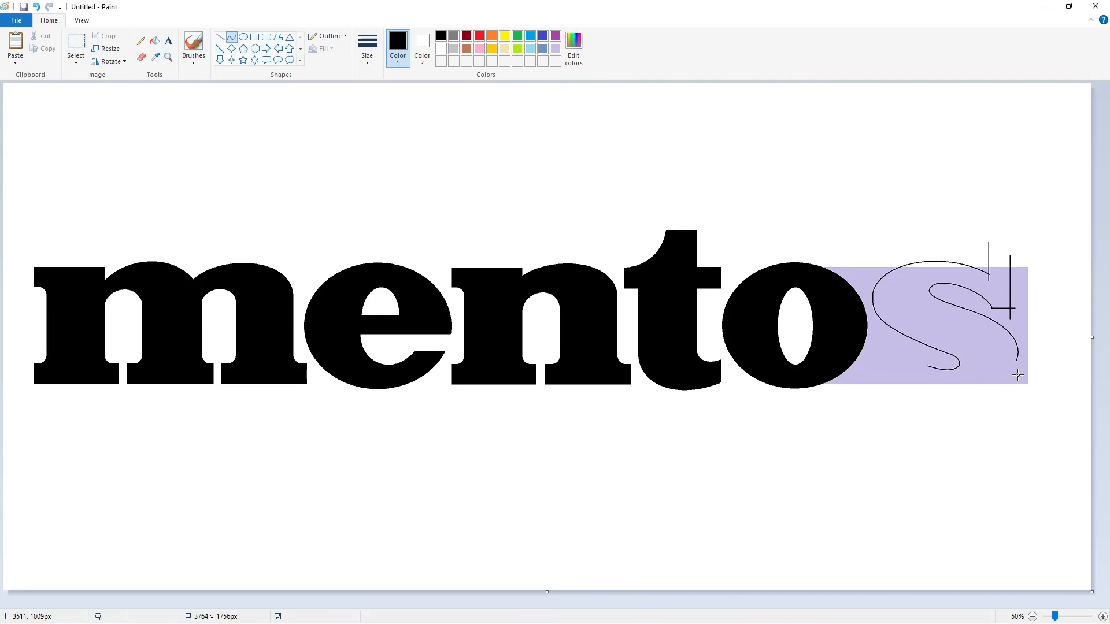
- Draw black curves for the s's bottom outer contour and extend its lower counter to the lower-left serif
{"action": "mouse_move", "coordinate": [1016, 362]}
{"action": "left_mouse_down"}
{"action": "mouse_move", "coordinate": [895, 376]}
{"action": "mouse_move", "coordinate": [1008, 379]}
{"action": "mouse_move", "coordinate": [962, 402]}
{"action": "left_mouse_up"}
{"action": "left_click", "coordinate": [1022, 446]}
{"action": "left_click_drag", "start_coordinate": [928, 366], "coordinate": [894, 339]}
{"action": "mouse_move", "coordinate": [911, 354]}
{"action": "left_mouse_down"}
{"action": "mouse_move", "coordinate": [916, 363]}
{"action": "mouse_move", "coordinate": [869, 338]}
{"action": "mouse_move", "coordinate": [874, 399]}
{"action": "left_mouse_up"}
{"action": "left_click", "coordinate": [943, 437]}
- Draw straight black guide lines for the s's lower-left serif
{"action": "left_click", "coordinate": [220, 36]}
{"action": "left_click", "coordinate": [924, 441]}
{"action": "left_click_drag", "start_coordinate": [893, 362], "coordinate": [894, 399]}
{"action": "left_click", "coordinate": [991, 536]}
- Fill the body of the s and its serifs black
{"action": "left_click", "coordinate": [1102, 617]}
{"action": "left_click_drag", "start_coordinate": [549, 604], "coordinate": [1098, 605]}
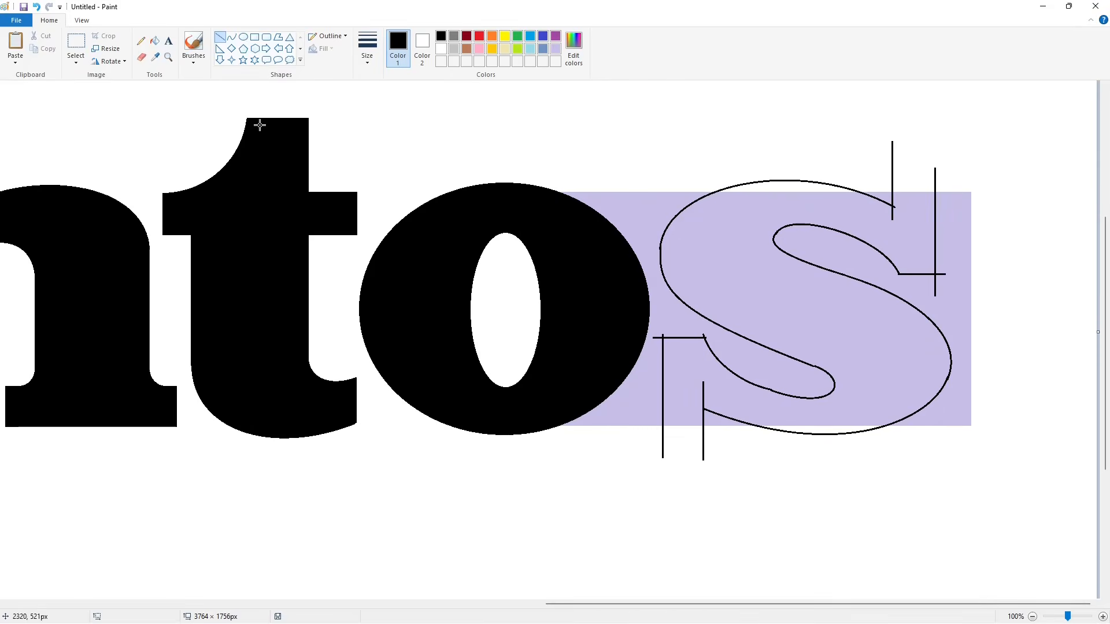
{"action": "left_click", "coordinate": [155, 41]}
{"action": "left_click", "coordinate": [751, 205]}
{"action": "left_click", "coordinate": [786, 187]}
{"action": "left_click", "coordinate": [805, 429]}
- Fill the remaining lavender areas around the s and in its counters white
{"action": "left_click", "coordinate": [441, 48]}
{"action": "left_click", "coordinate": [644, 212]}
{"action": "left_click", "coordinate": [824, 244]}
{"action": "left_click", "coordinate": [883, 196]}
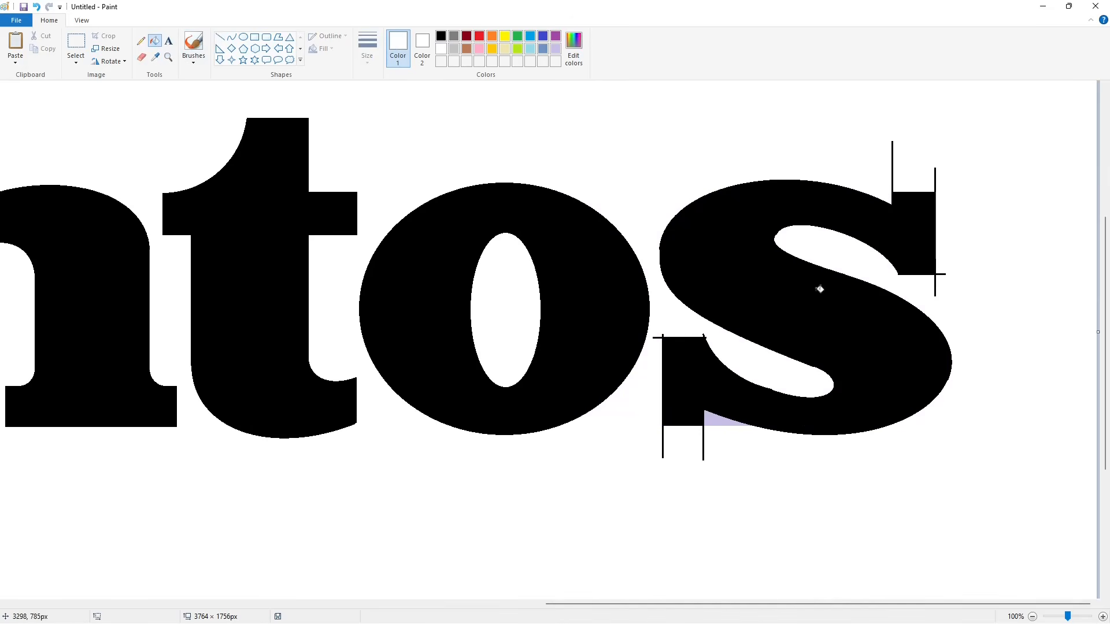
{"action": "left_click", "coordinate": [716, 421]}
- Cut the overshooting guide lines away from the s's upper and lower serifs with straight white lines
{"action": "left_click", "coordinate": [220, 38]}
{"action": "left_click", "coordinate": [367, 49]}
{"action": "left_click", "coordinate": [384, 128]}
{"action": "left_click_drag", "start_coordinate": [880, 190], "coordinate": [950, 190]}
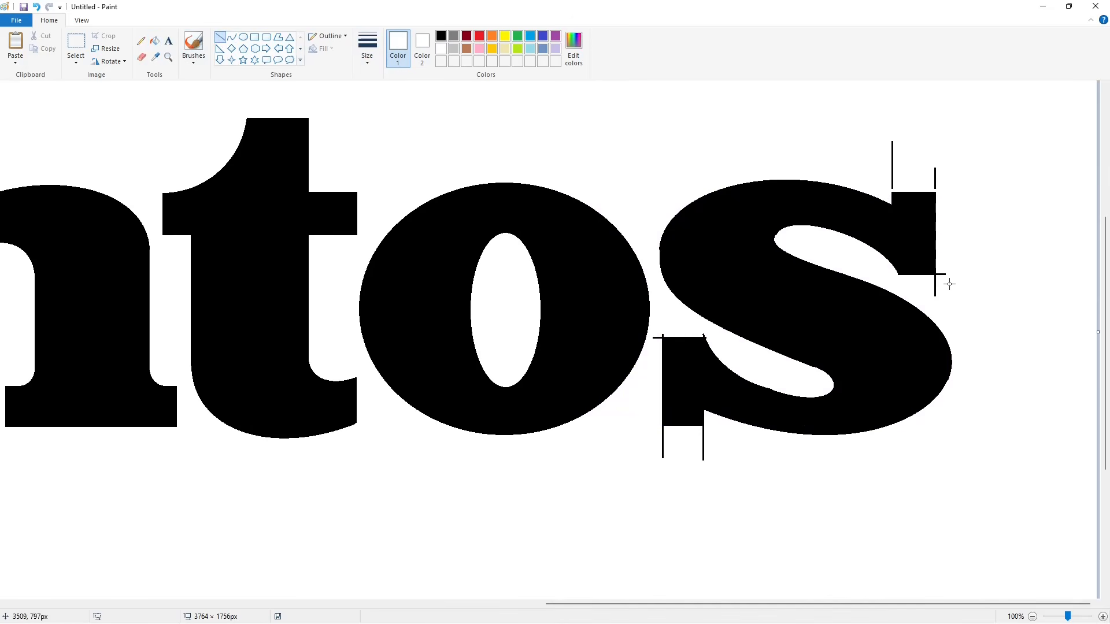
{"action": "left_click_drag", "start_coordinate": [961, 280], "coordinate": [902, 279]}
{"action": "left_click_drag", "start_coordinate": [711, 431], "coordinate": [657, 431]}
- Trim the overhang at the s's lower serif and smooth the lower counter's edges with short white lines
{"action": "mouse_move", "coordinate": [712, 336]}
{"action": "left_mouse_down"}
{"action": "mouse_move", "coordinate": [658, 335]}
{"action": "mouse_move", "coordinate": [660, 348]}
{"action": "mouse_move", "coordinate": [707, 341]}
{"action": "mouse_move", "coordinate": [700, 326]}
{"action": "left_mouse_up"}
{"action": "left_click", "coordinate": [771, 367]}
{"action": "left_click_drag", "start_coordinate": [758, 386], "coordinate": [775, 391]}
{"action": "left_click", "coordinate": [818, 381]}
- Trim the s's upper-left outer edge with a vertical white line about 33 px long
{"action": "left_click", "coordinate": [441, 36]}
{"action": "scroll", "coordinate": [790, 275], "scroll_direction": "up", "scroll_amount": 3}
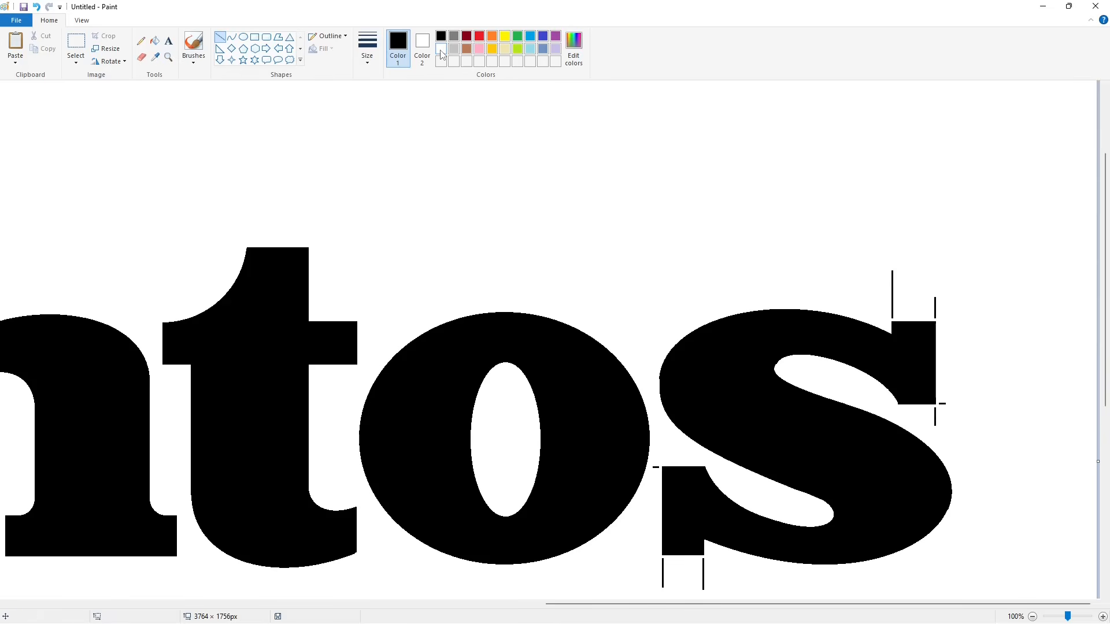
{"action": "left_click", "coordinate": [441, 49]}
{"action": "scroll", "coordinate": [949, 403], "scroll_direction": "down", "scroll_amount": 3}
{"action": "scroll", "coordinate": [949, 403], "scroll_direction": "up", "scroll_amount": 3}
{"action": "left_click", "coordinate": [441, 48]}
{"action": "left_click_drag", "start_coordinate": [655, 368], "coordinate": [655, 385]}
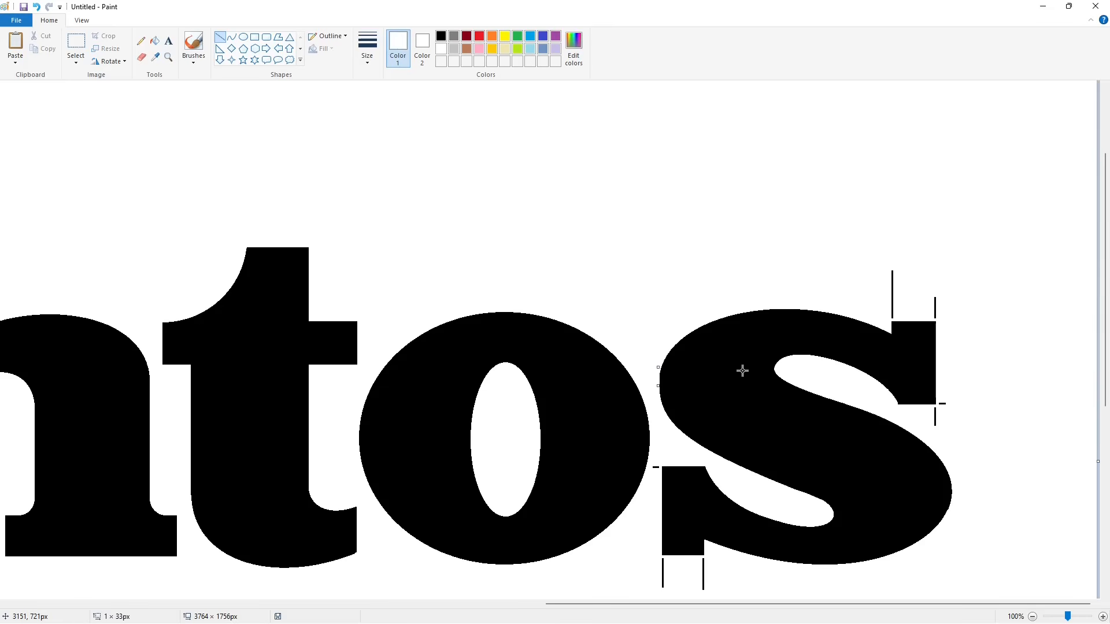
{"action": "scroll", "coordinate": [756, 360], "scroll_direction": "down", "scroll_amount": 3}
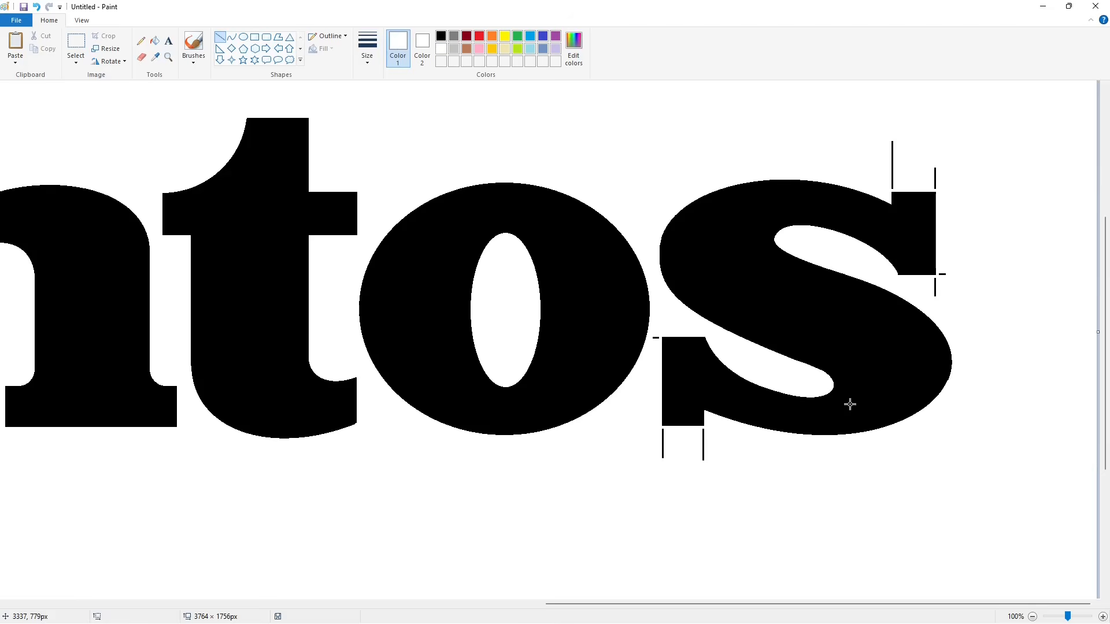
- Recolor the detached guide line remnants around the s's serifs white
{"action": "left_click", "coordinate": [155, 42]}
{"action": "left_click", "coordinate": [892, 173]}
{"action": "left_click", "coordinate": [935, 176]}
{"action": "left_click", "coordinate": [936, 281]}
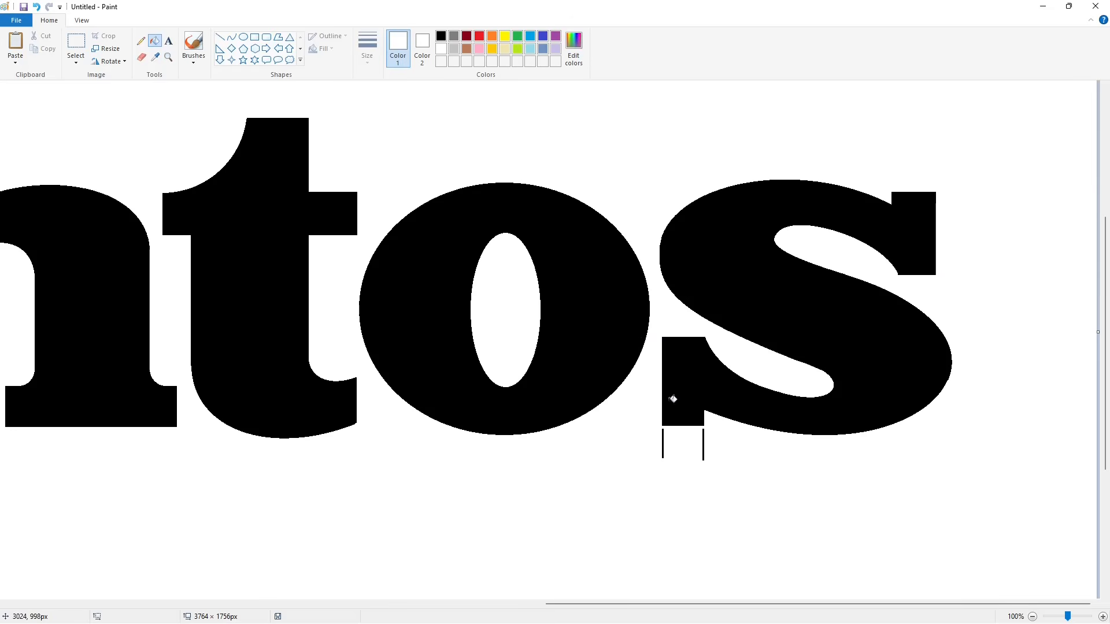
{"action": "left_click", "coordinate": [663, 442]}
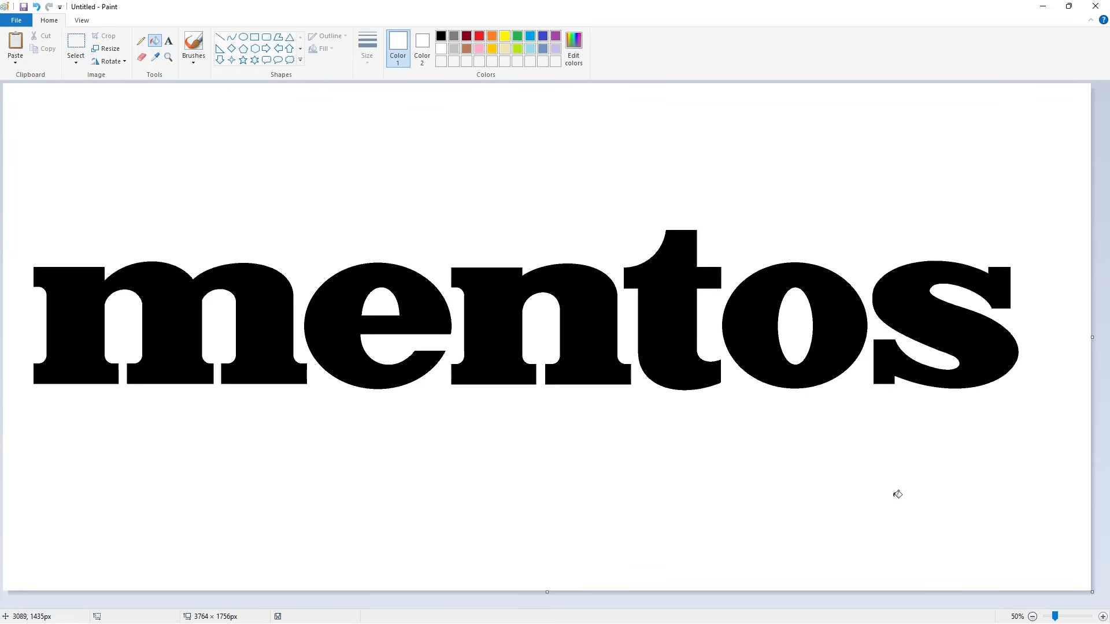
{"action": "scroll", "coordinate": [709, 439], "scroll_direction": "down", "scroll_amount": 1, "text": "ctrl"}
- Mix a custom blue of RGB 0, 89, 198 and fill the m with it
{"action": "left_click", "coordinate": [530, 35]}
{"action": "left_click", "coordinate": [581, 61]}
{"action": "left_click", "coordinate": [619, 238]}
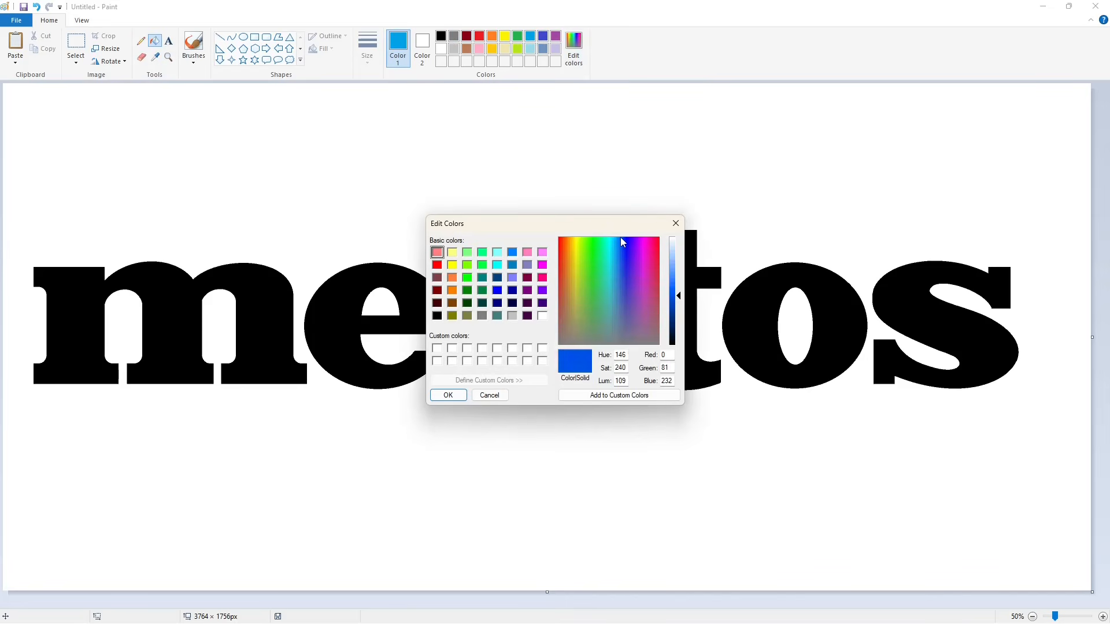
{"action": "left_click", "coordinate": [678, 302]}
{"action": "left_click", "coordinate": [448, 395]}
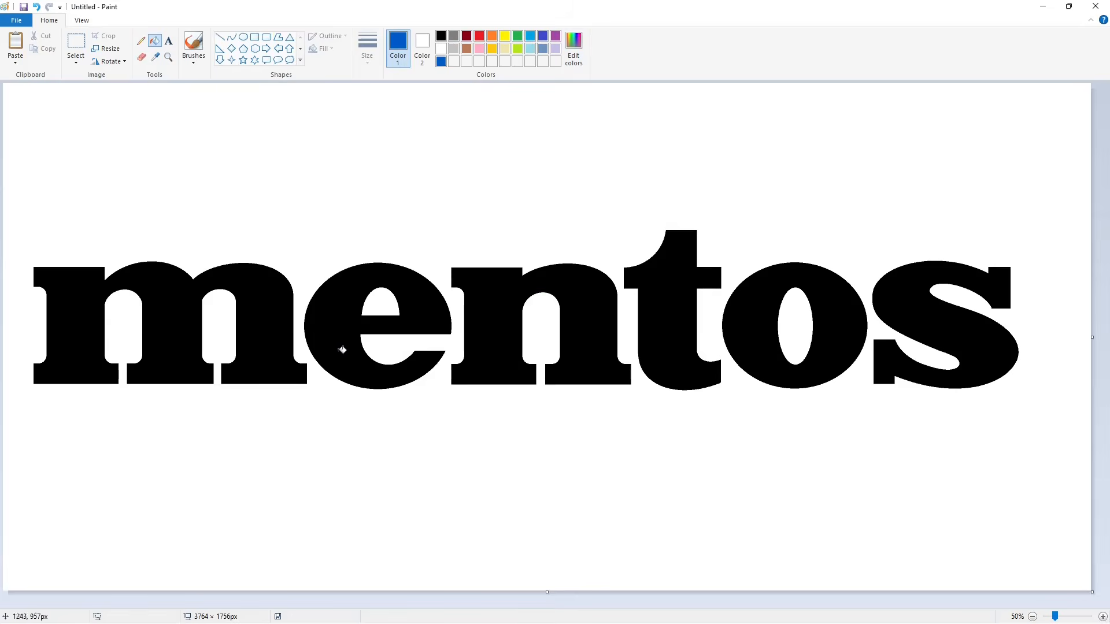
{"action": "left_click", "coordinate": [266, 311]}
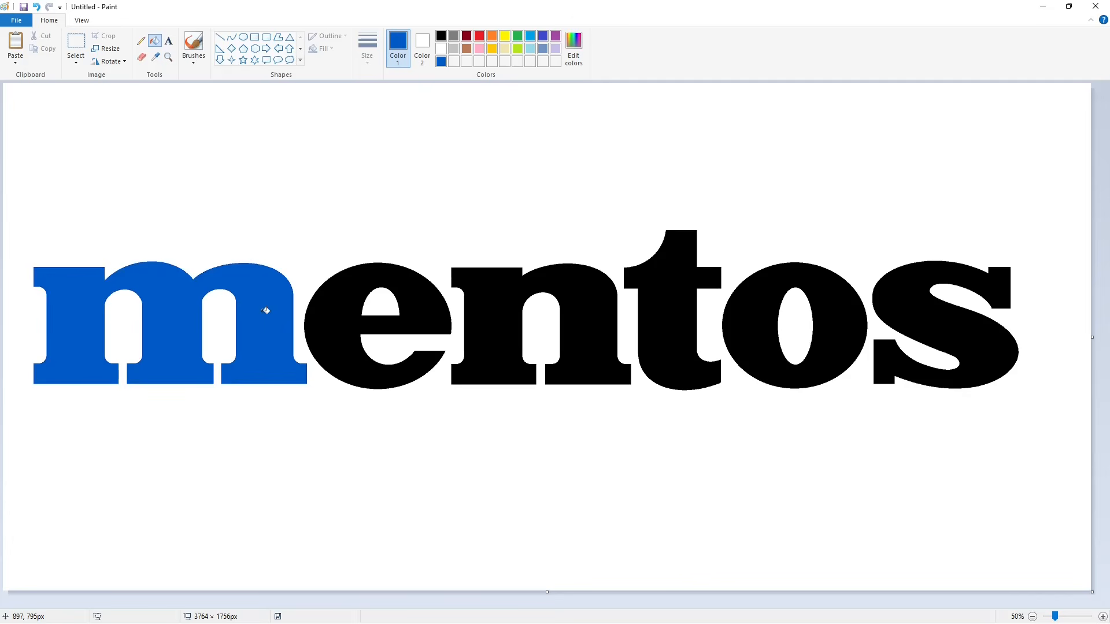
- Add another custom blue to the palette and fill the e, n, t, o and s with it
{"action": "left_click", "coordinate": [576, 55]}
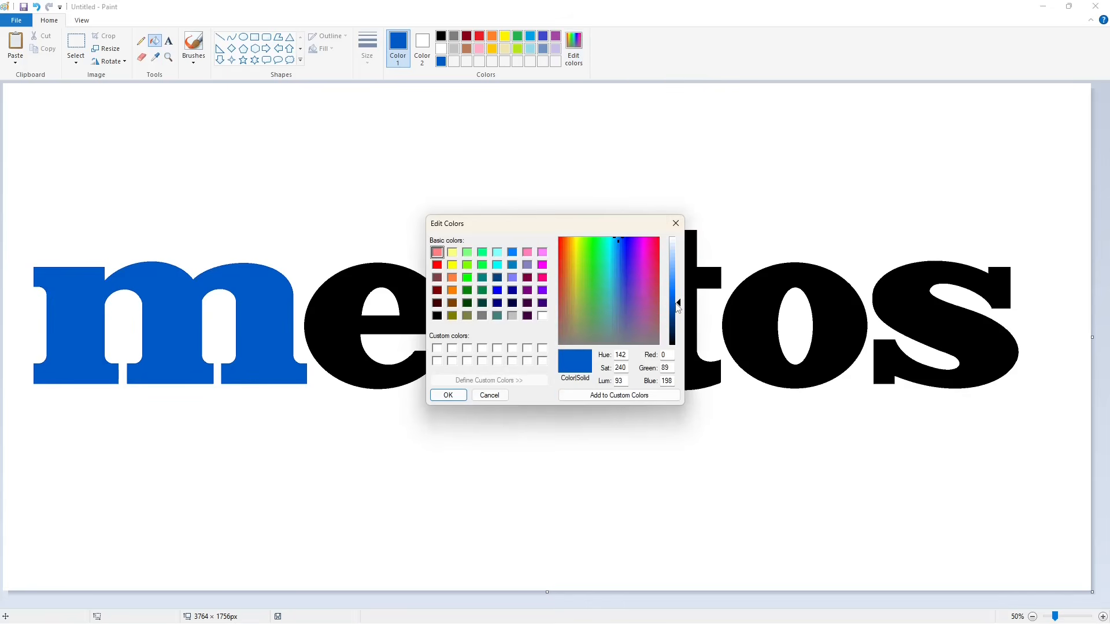
{"action": "left_click", "coordinate": [448, 394]}
{"action": "left_click", "coordinate": [328, 319]}
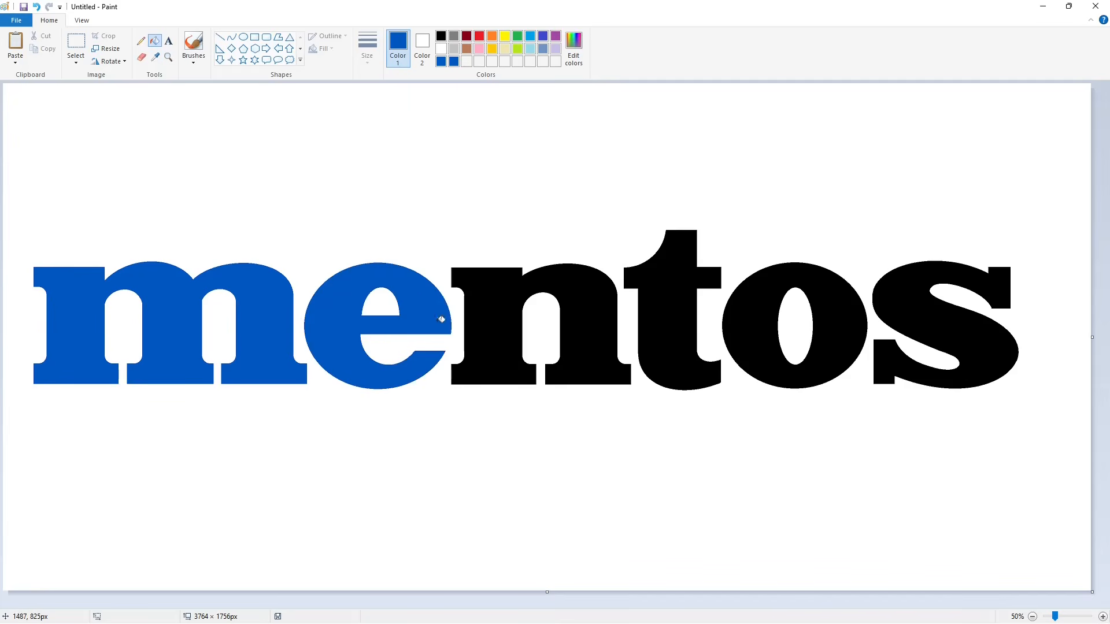
{"action": "left_click", "coordinate": [499, 319]}
{"action": "left_click", "coordinate": [650, 320]}
{"action": "left_click", "coordinate": [751, 325]}
{"action": "left_click", "coordinate": [944, 328]}
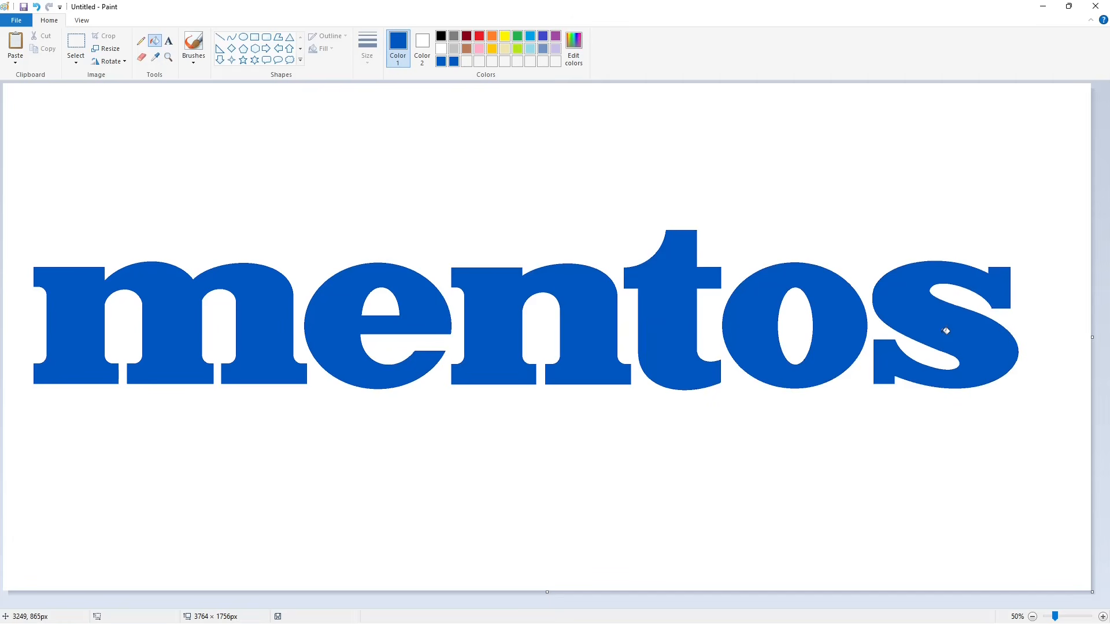